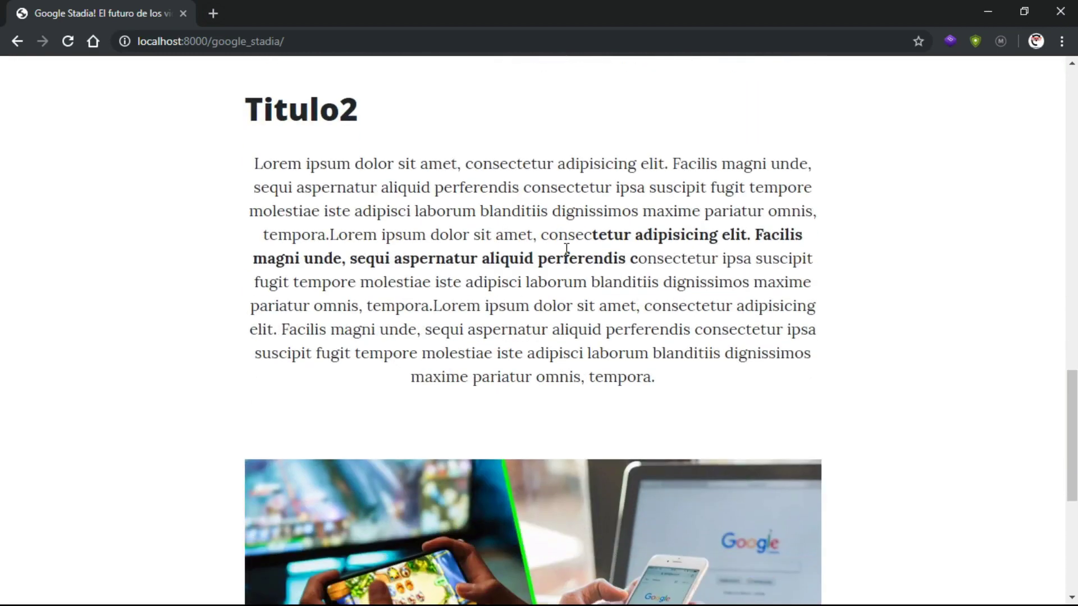
# Scroll through the Google Stadia post, then return to the Developer.pe blog home page via INICIO
pyautogui.moveTo(597, 230); pyautogui.dragTo(621, 256)
pyautogui.click(621, 257)
pyautogui.scroll(-5, 568, 311)
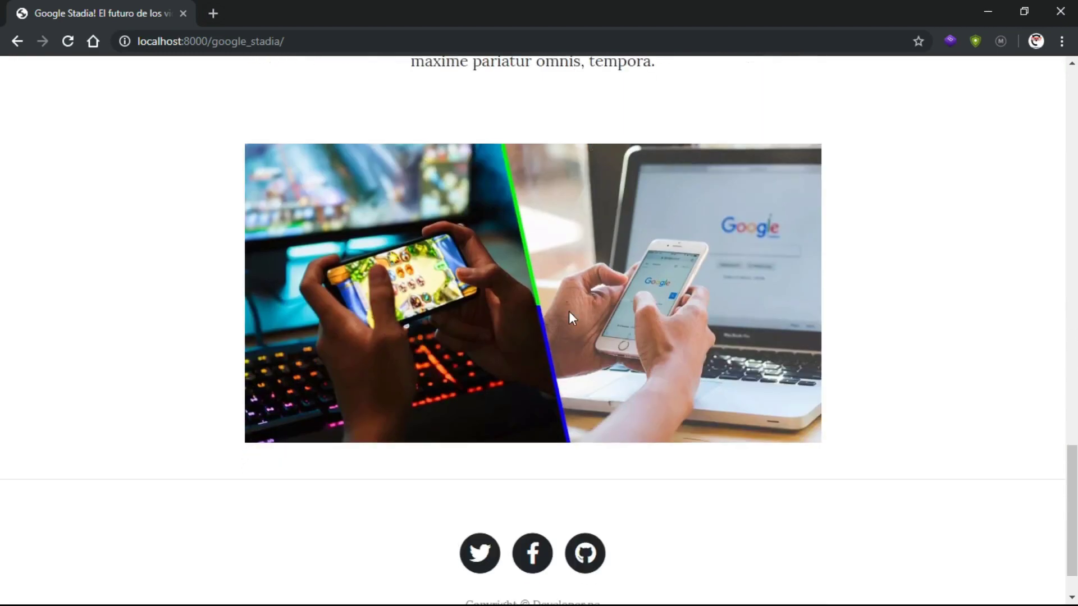
pyautogui.scroll(15, 586, 283)
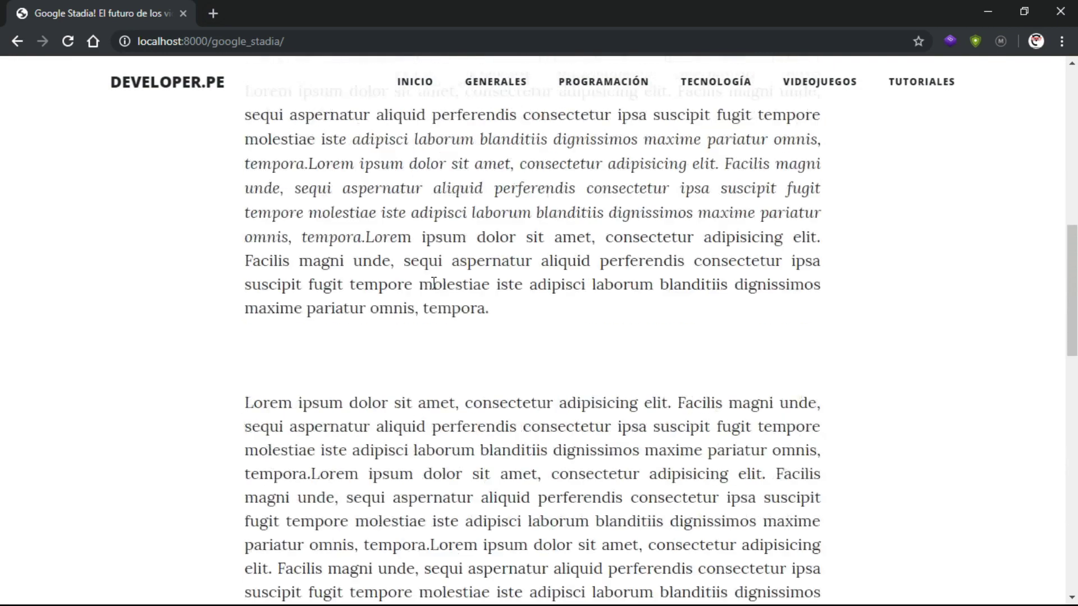
pyautogui.scroll(-15, 434, 283)
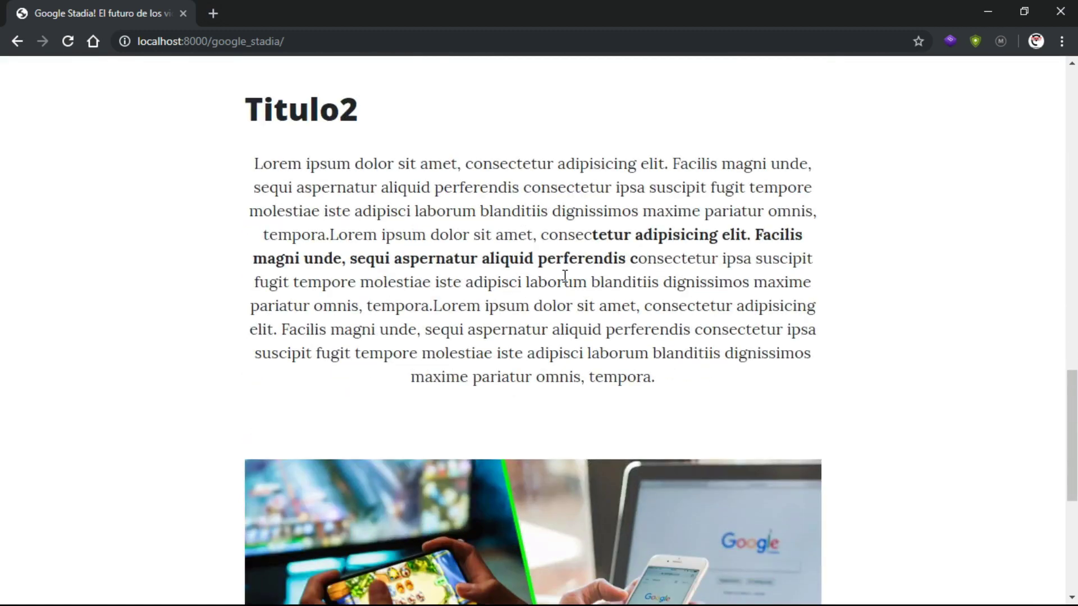
pyautogui.scroll(7, 521, 323)
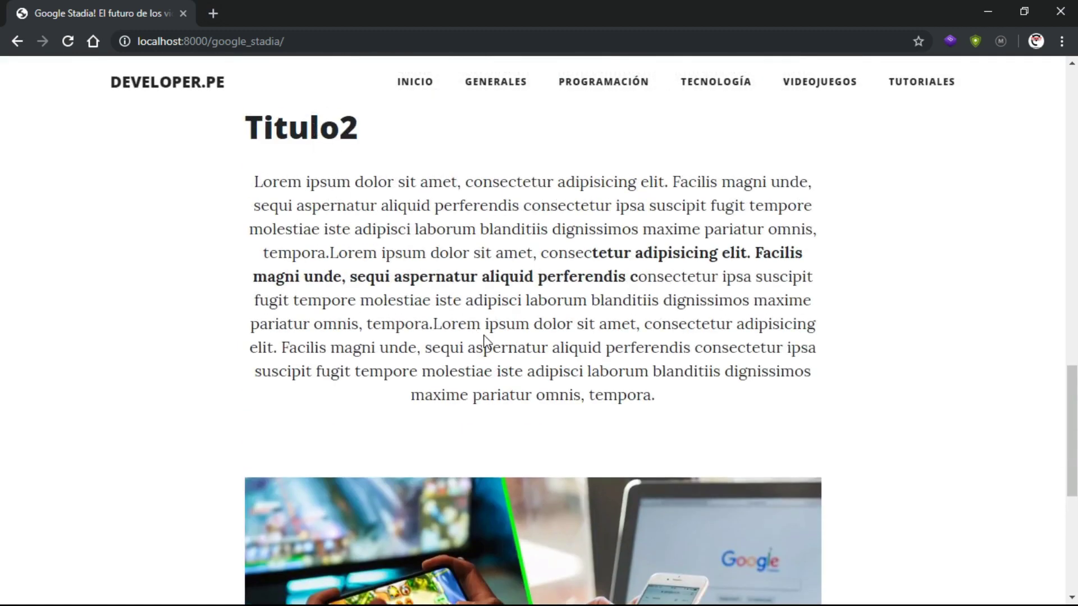
pyautogui.scroll(3, 474, 322)
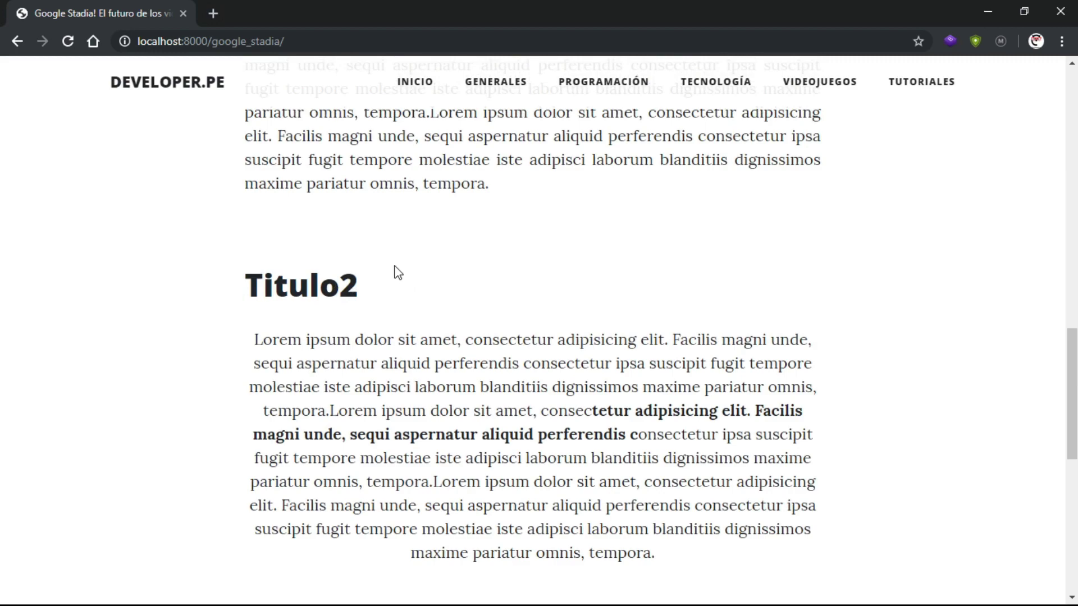
pyautogui.scroll(13, 467, 274)
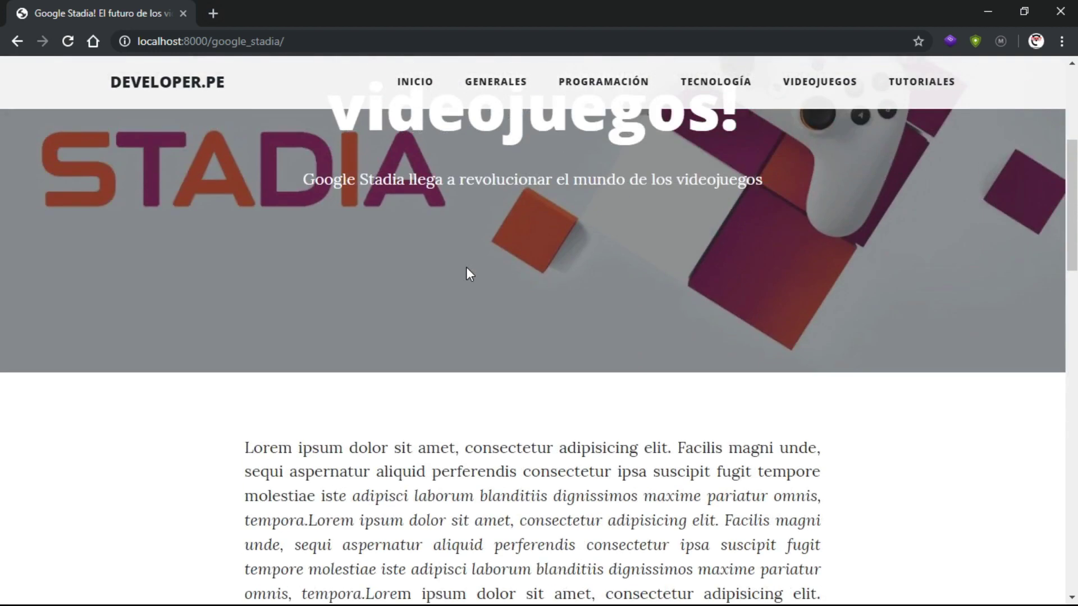
pyautogui.scroll(-20, 467, 268)
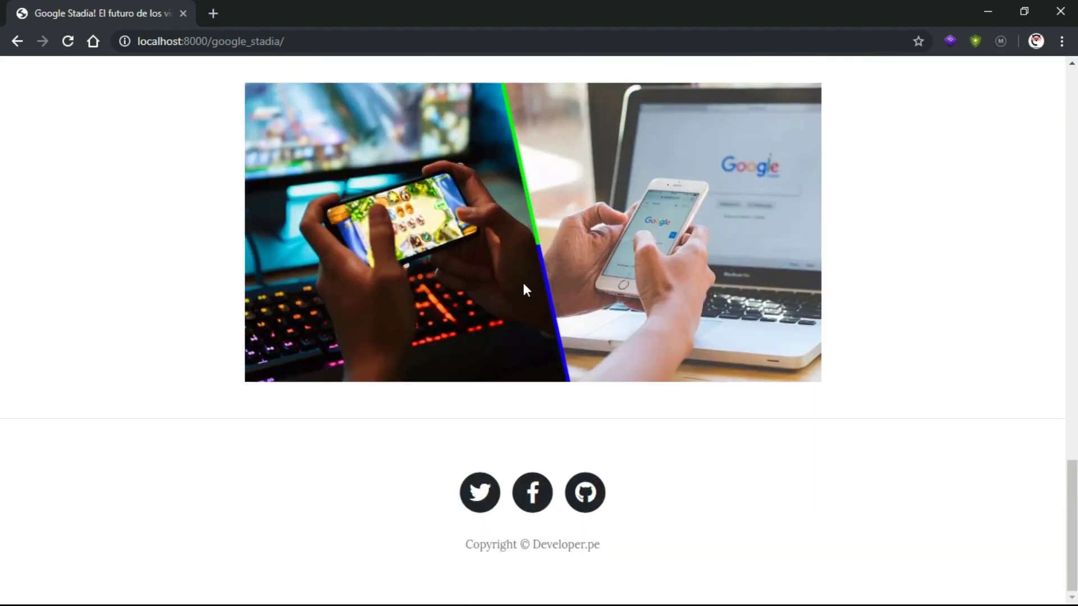
pyautogui.scroll(20, 564, 290)
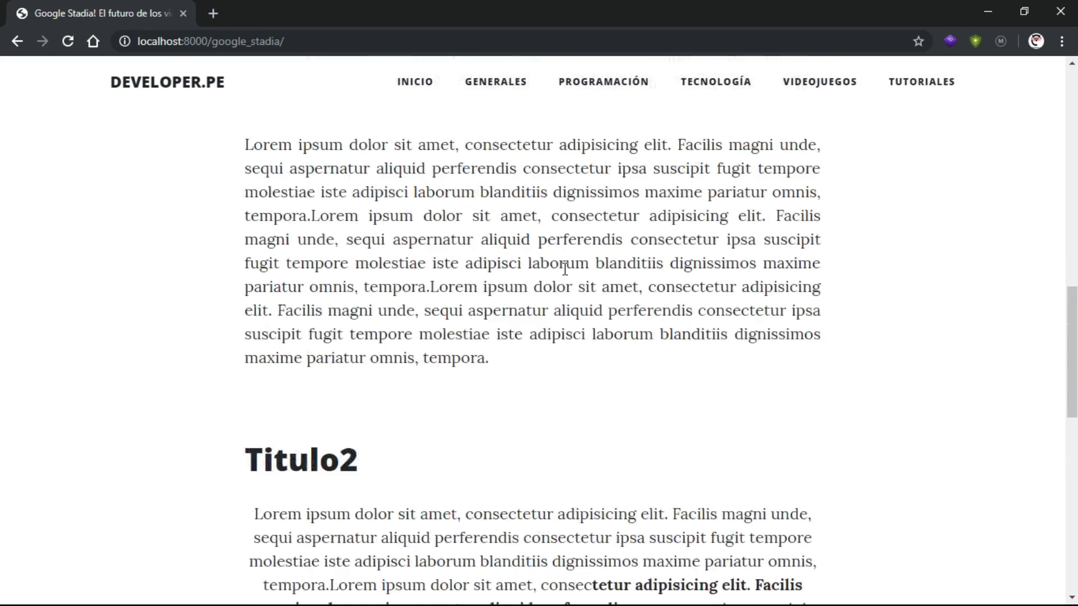
pyautogui.scroll(5, 563, 275)
pyautogui.scroll(-18, 563, 275)
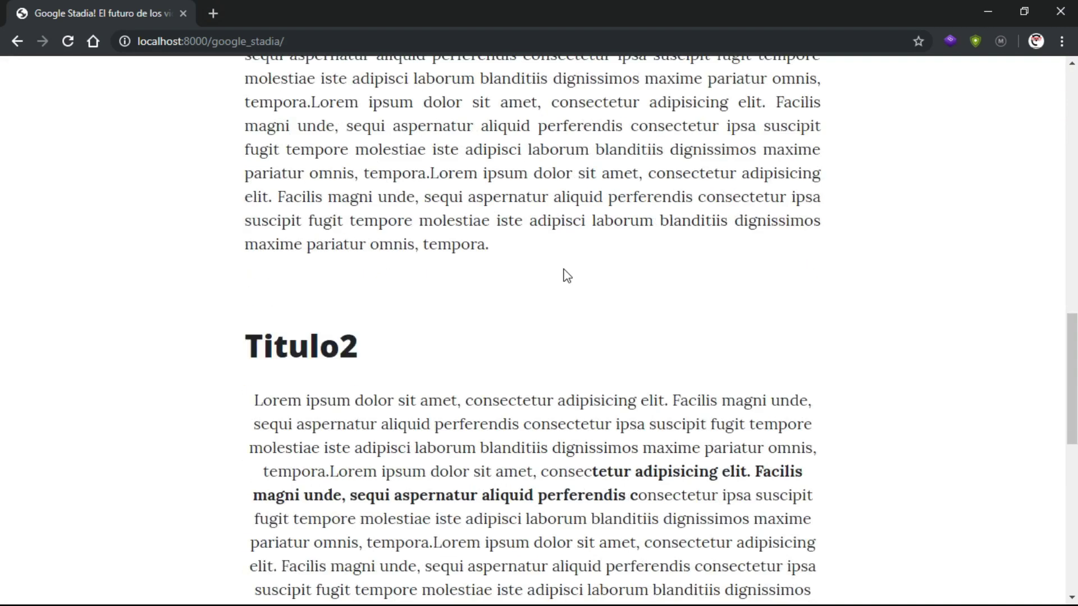
pyautogui.scroll(18, 566, 274)
pyautogui.click(423, 82)
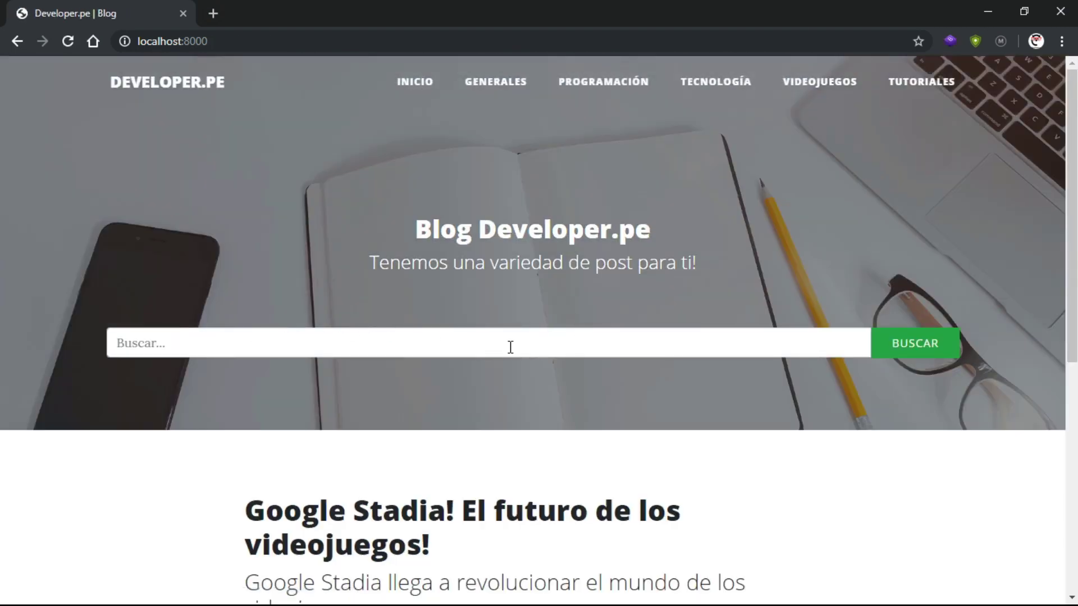
# Browse the home page, visit the GENERALES category, then return to INICIO
pyautogui.scroll(-6, 511, 347)
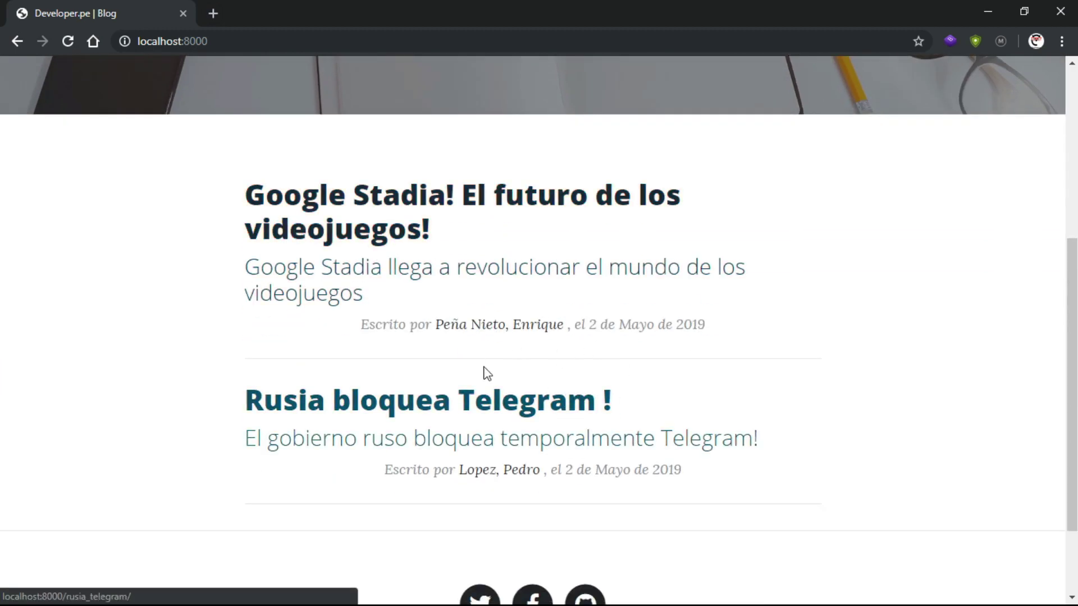
pyautogui.scroll(-3, 617, 416)
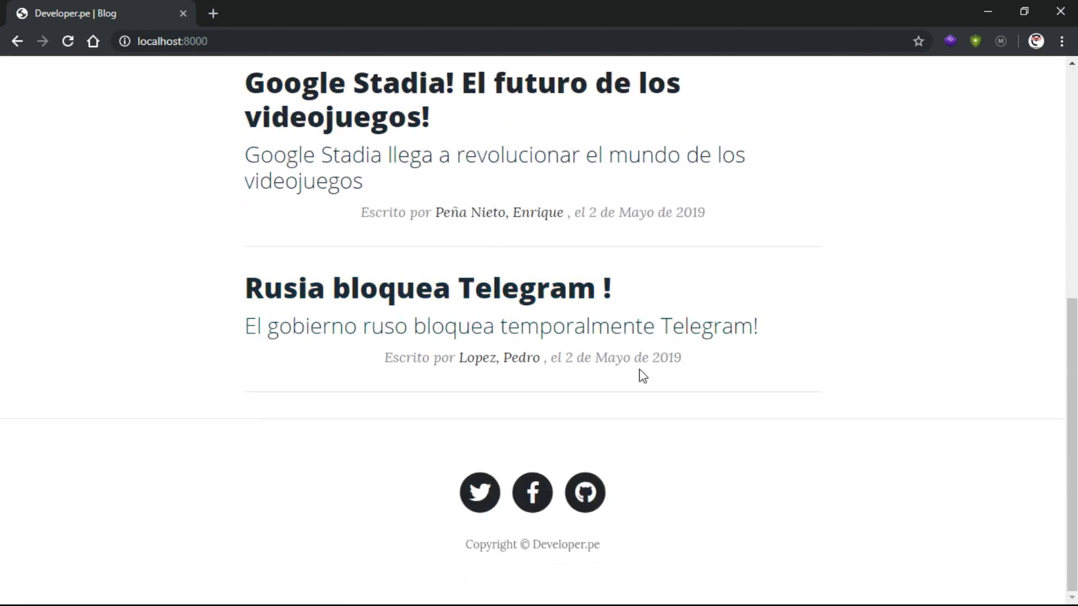
pyautogui.scroll(8, 639, 359)
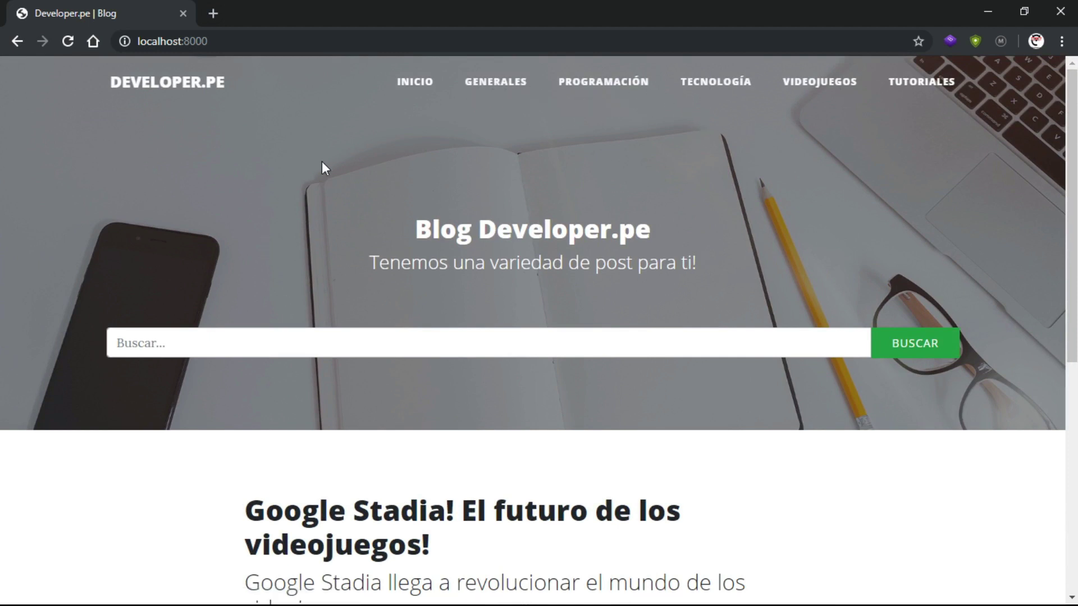
pyautogui.click(496, 83)
pyautogui.click(429, 96)
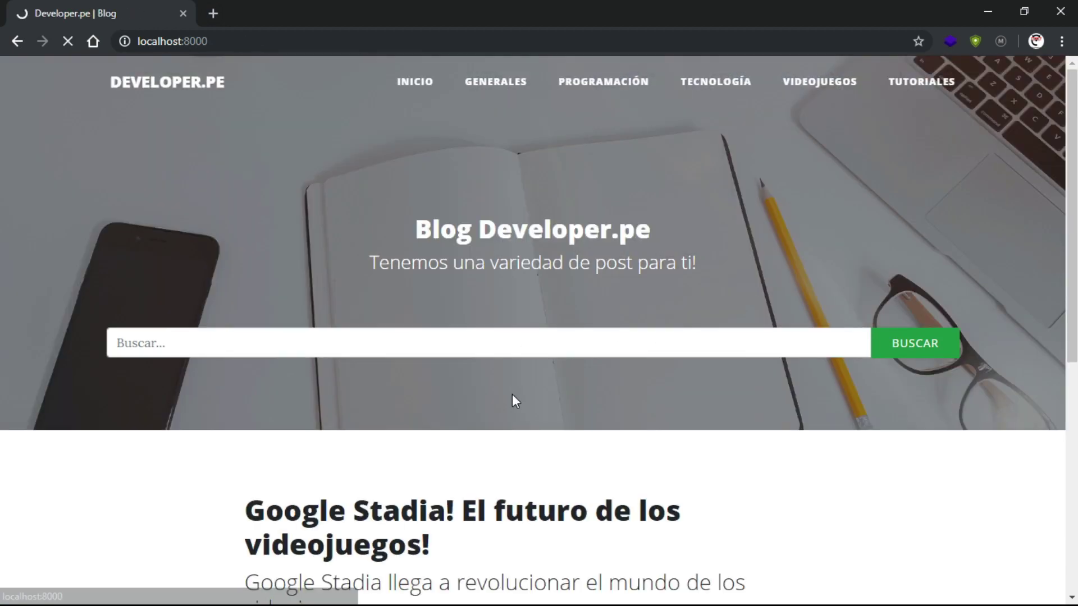
# Open the Google Stadia post, read through it, and select 'google_stadia/' in the address
pyautogui.click(632, 506)
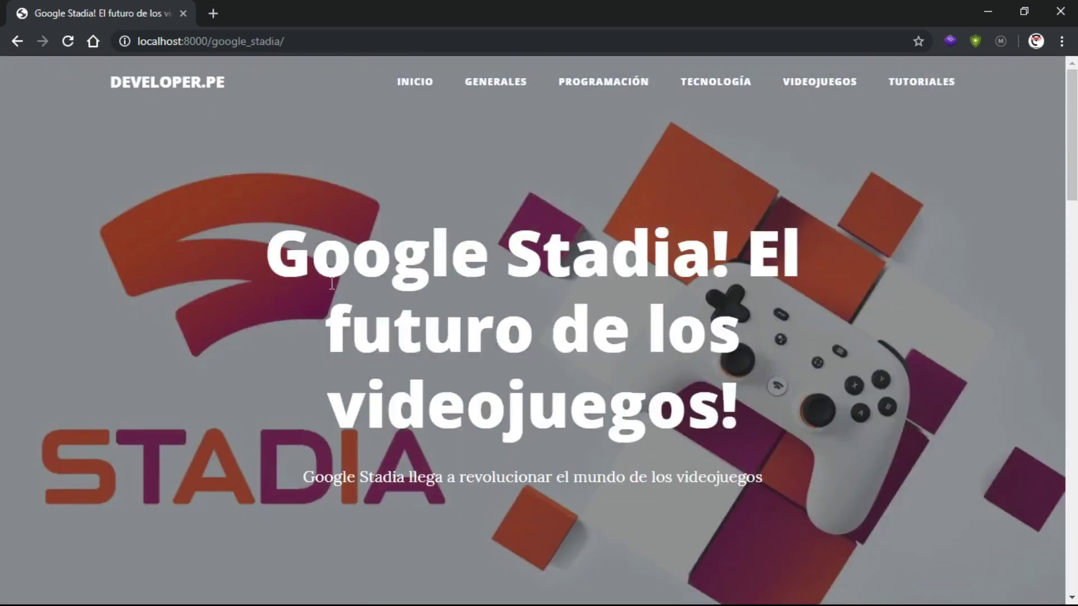
pyautogui.scroll(-10, 536, 364)
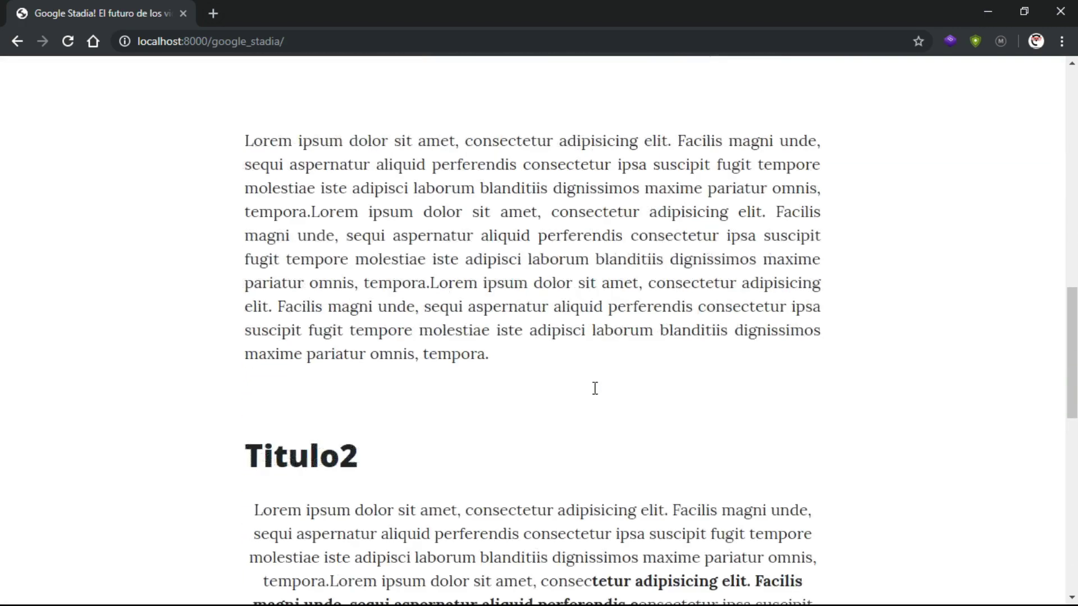
pyautogui.scroll(-5, 595, 388)
pyautogui.doubleClick(276, 186)
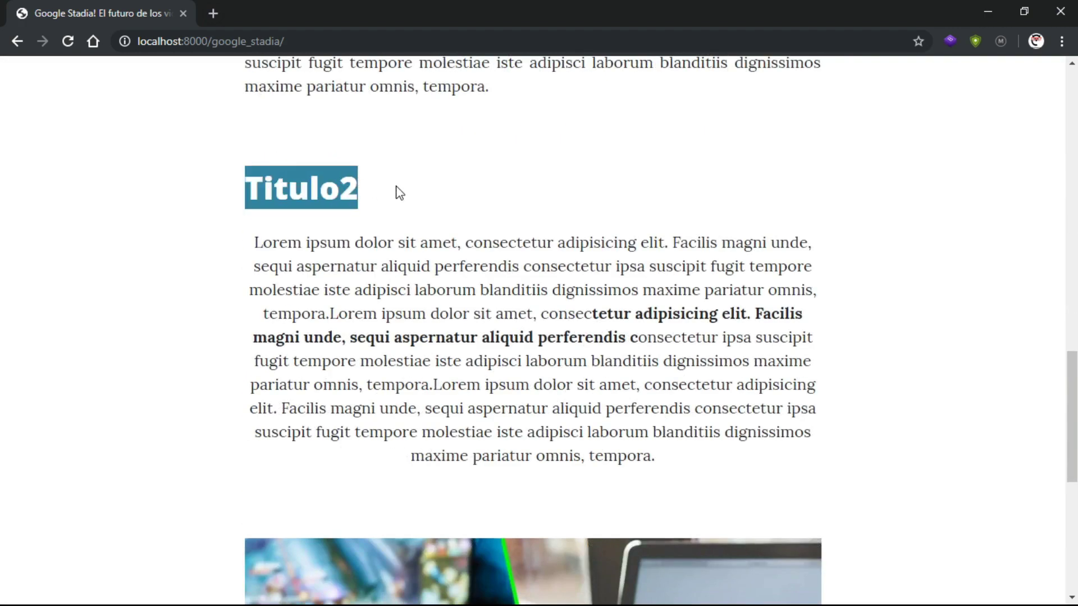
pyautogui.click(513, 268)
pyautogui.scroll(-4, 549, 332)
pyautogui.scroll(15, 547, 332)
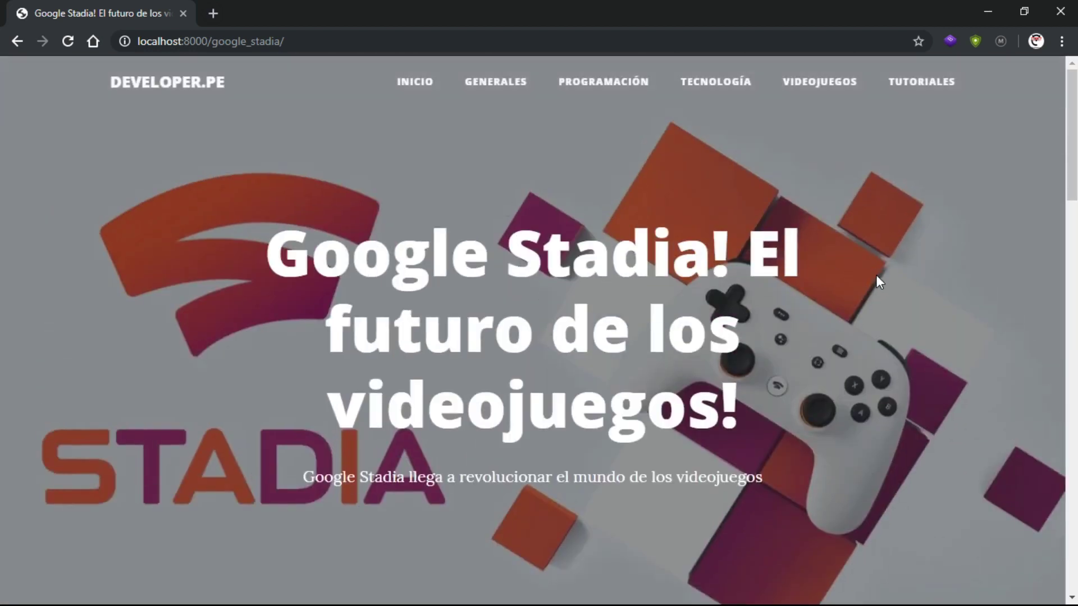
pyautogui.moveTo(285, 41); pyautogui.dragTo(215, 48)
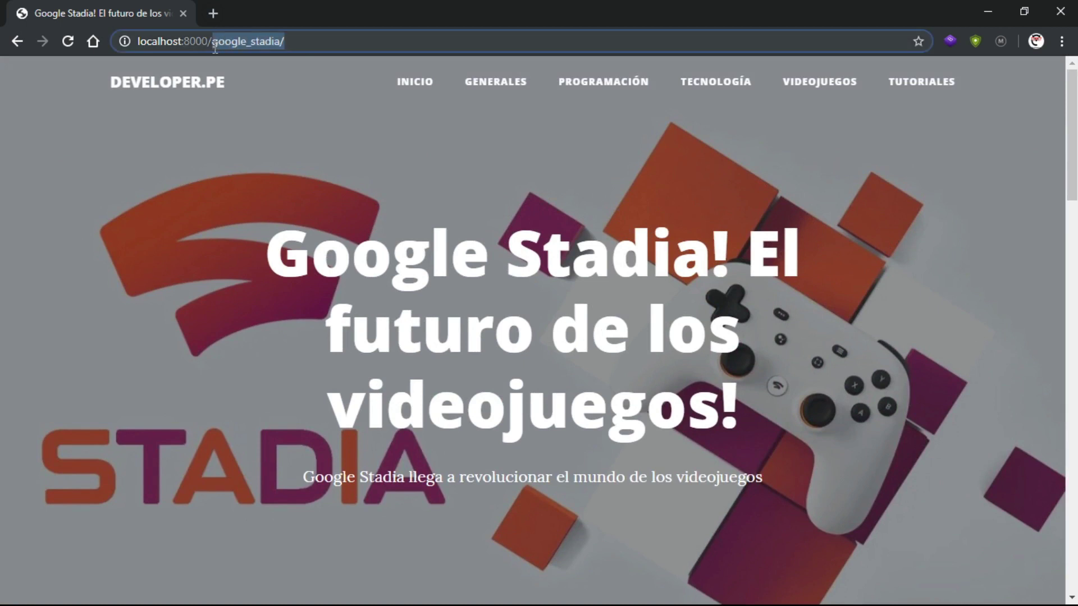
# Load localhost:8000/admin and log in with the admin username and password
pyautogui.write('admin')
pyautogui.press('Return')
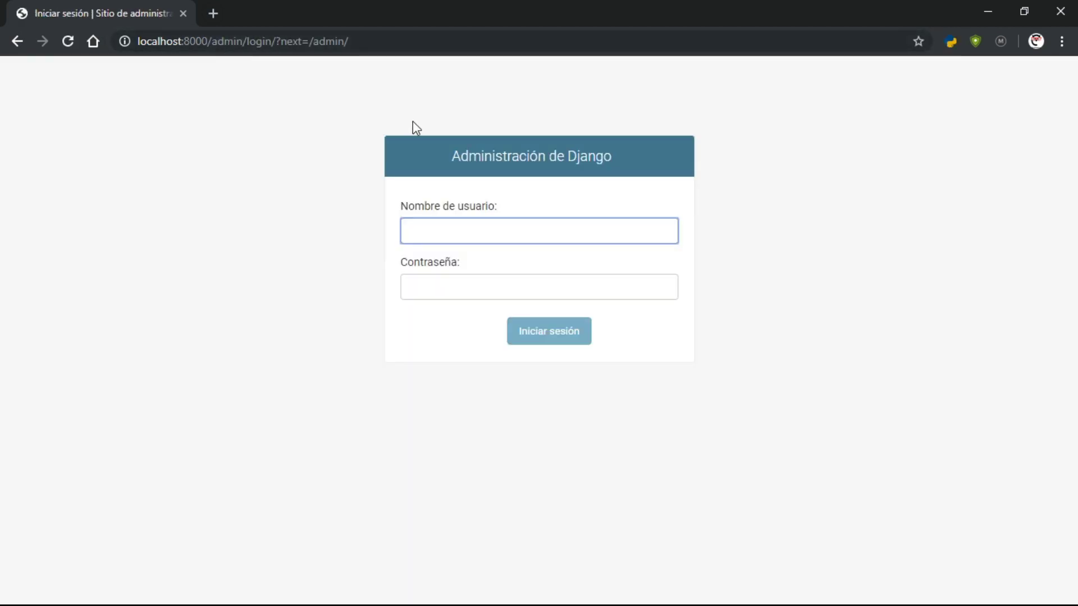
pyautogui.write('oliver')
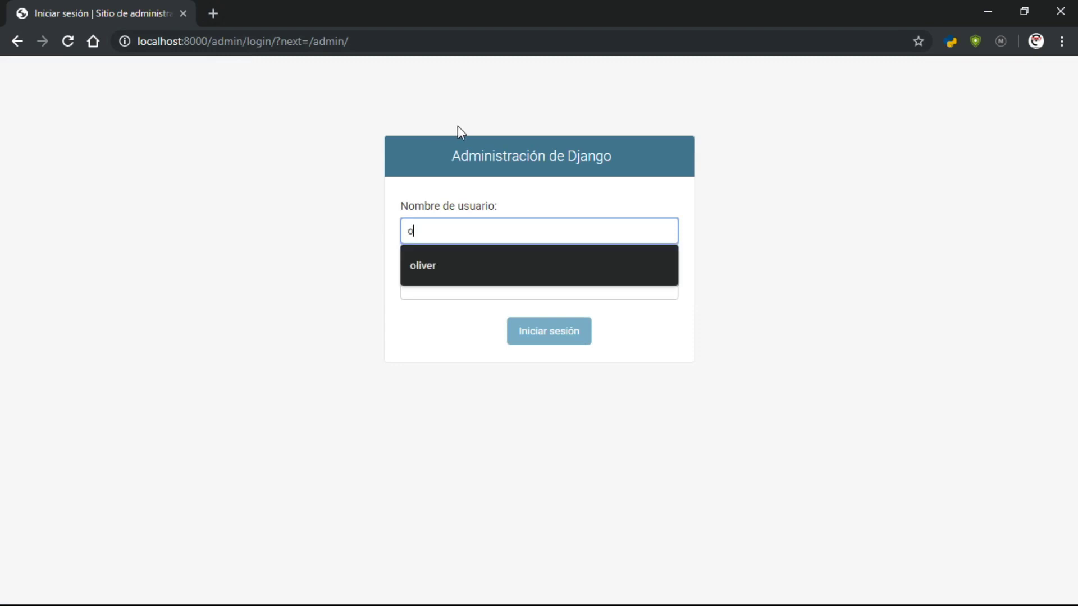
pyautogui.press('Tab')
pyautogui.write('**********')
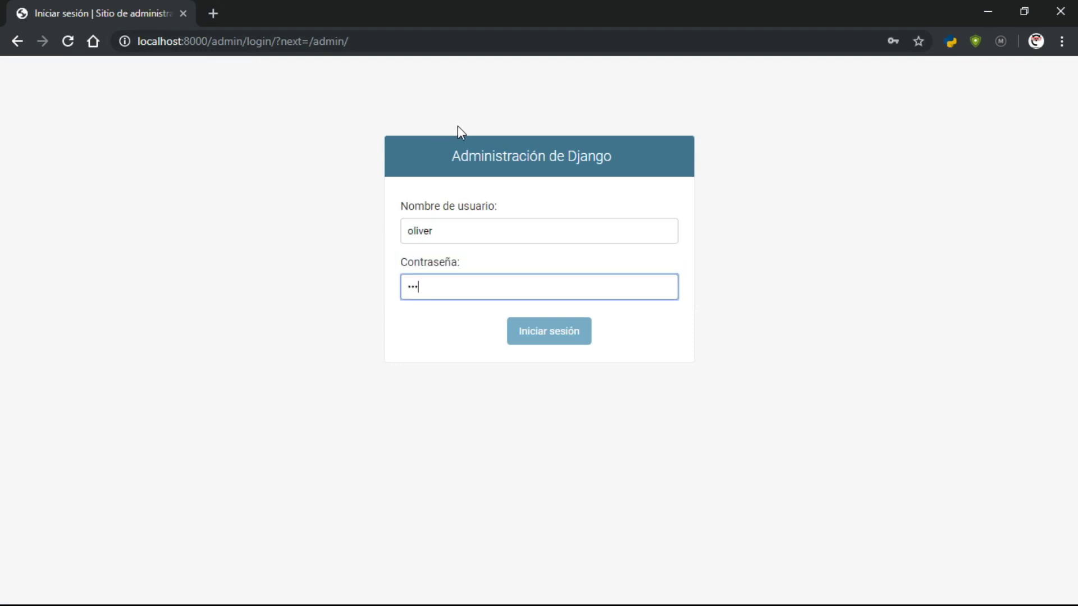
pyautogui.press('Return')
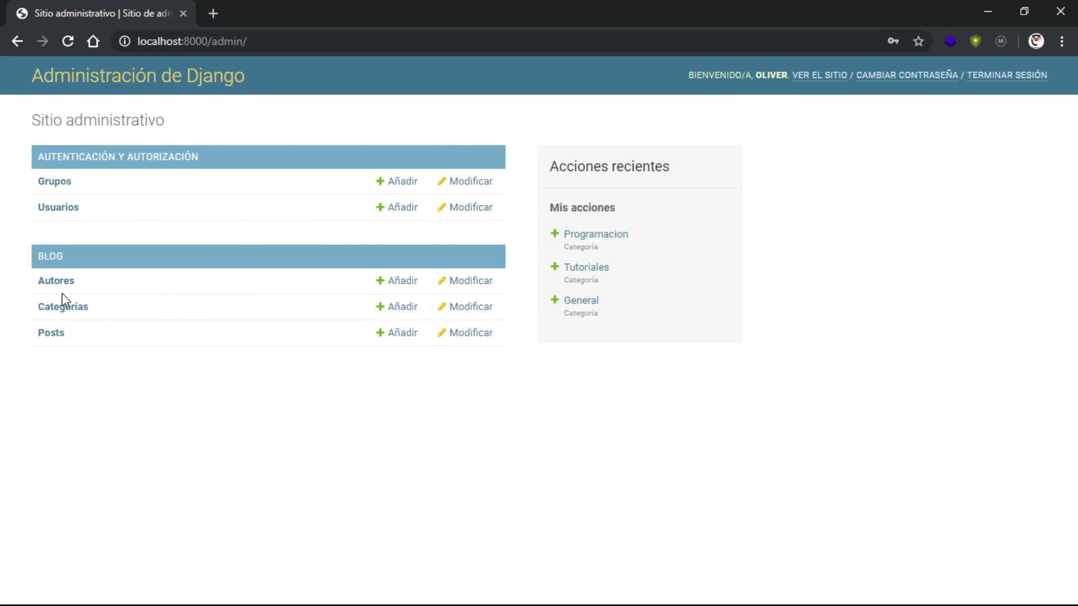
# Open the Posts list and select the Telegram post's slug
pyautogui.click(51, 334)
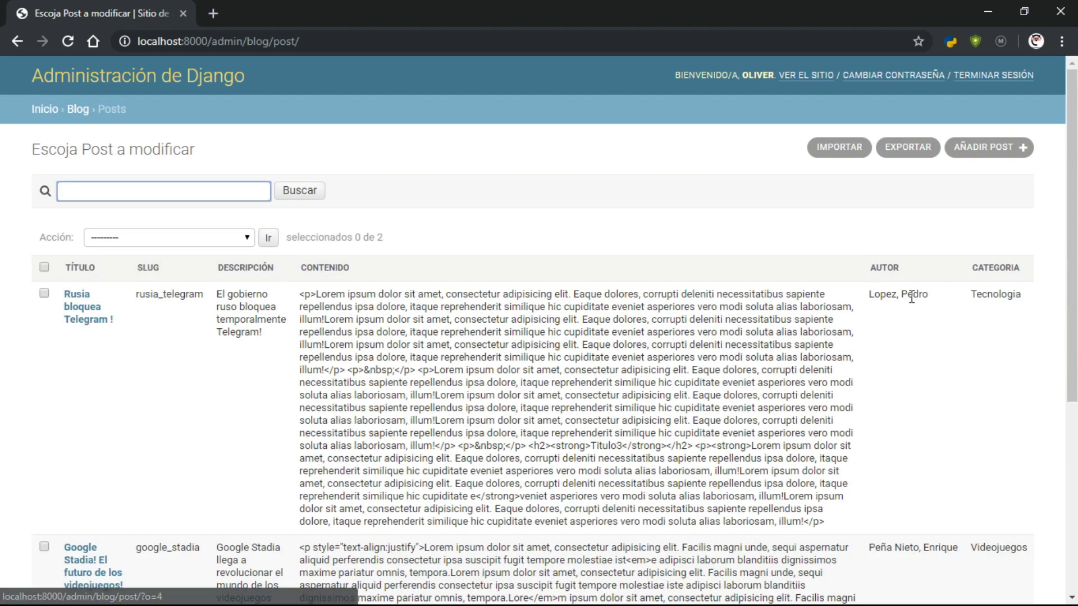
pyautogui.scroll(-4, 561, 306)
pyautogui.scroll(4, 486, 309)
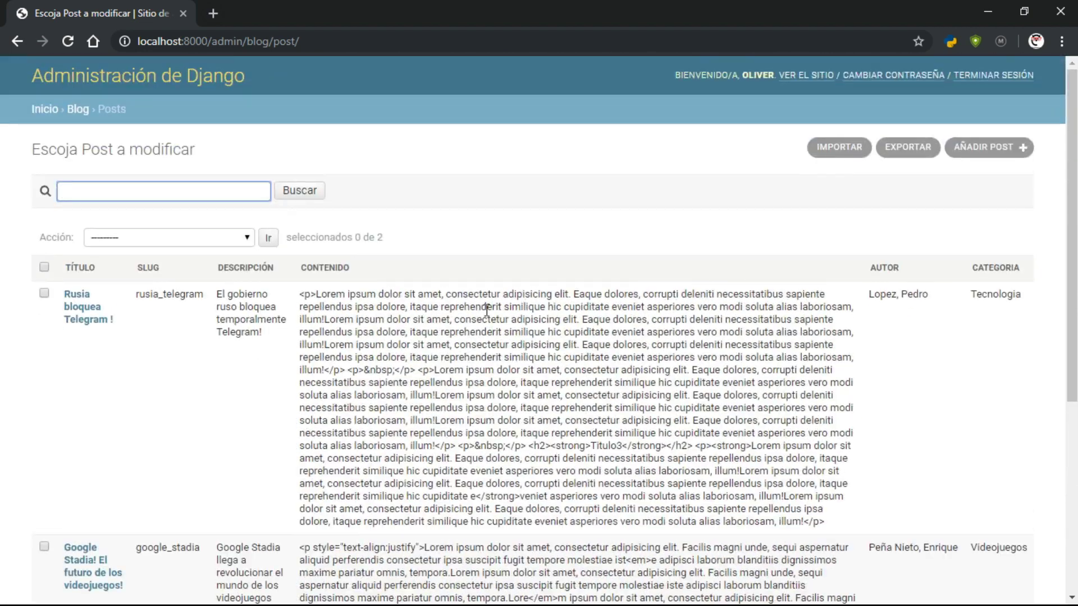
pyautogui.scroll(-4, 890, 368)
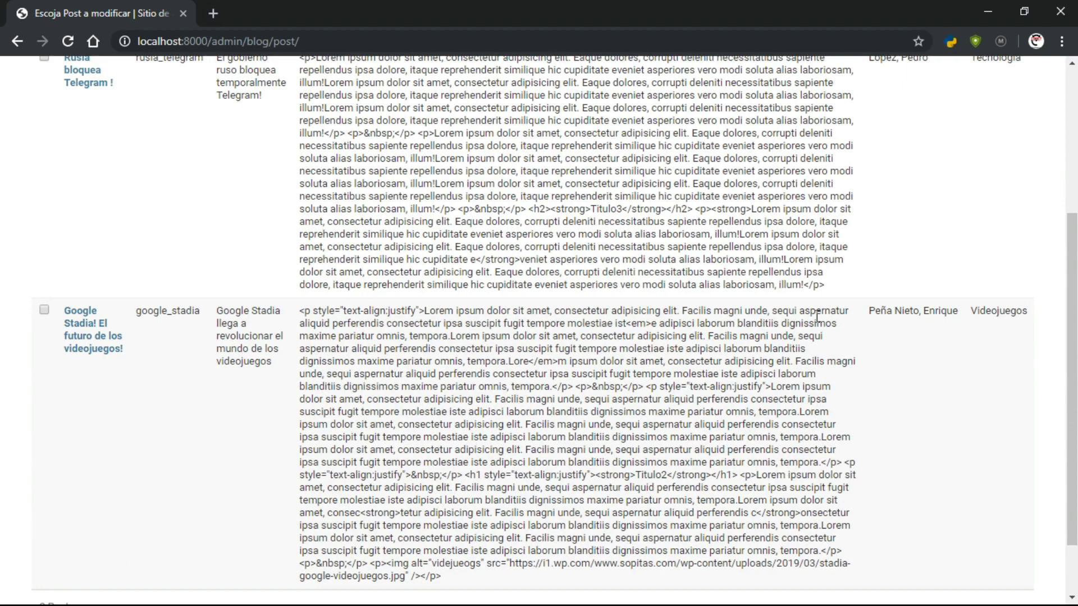
pyautogui.scroll(4, 817, 317)
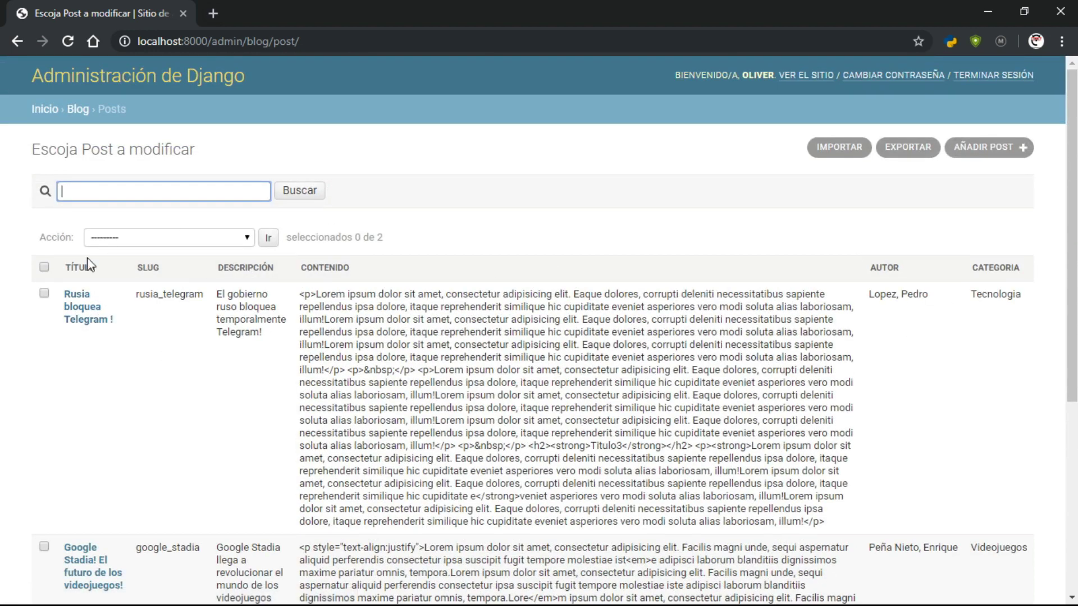
pyautogui.moveTo(136, 293); pyautogui.dragTo(196, 298)
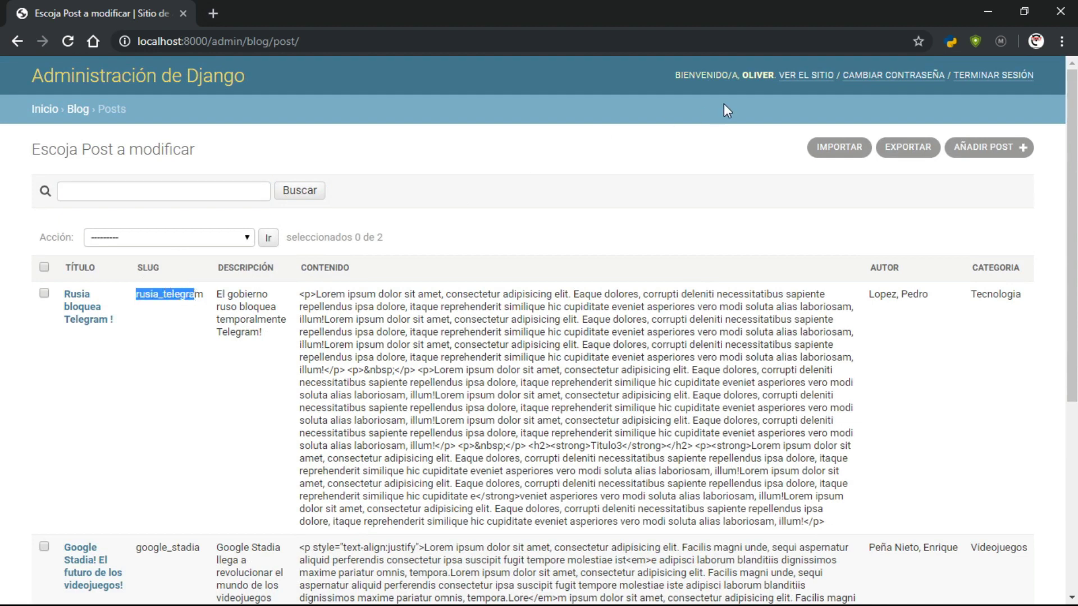
# Open VER EL SITIO in a new tab and switch to that blog tab
pyautogui.rightClick(806, 75)
pyautogui.click(814, 83)
pyautogui.click(292, 13)
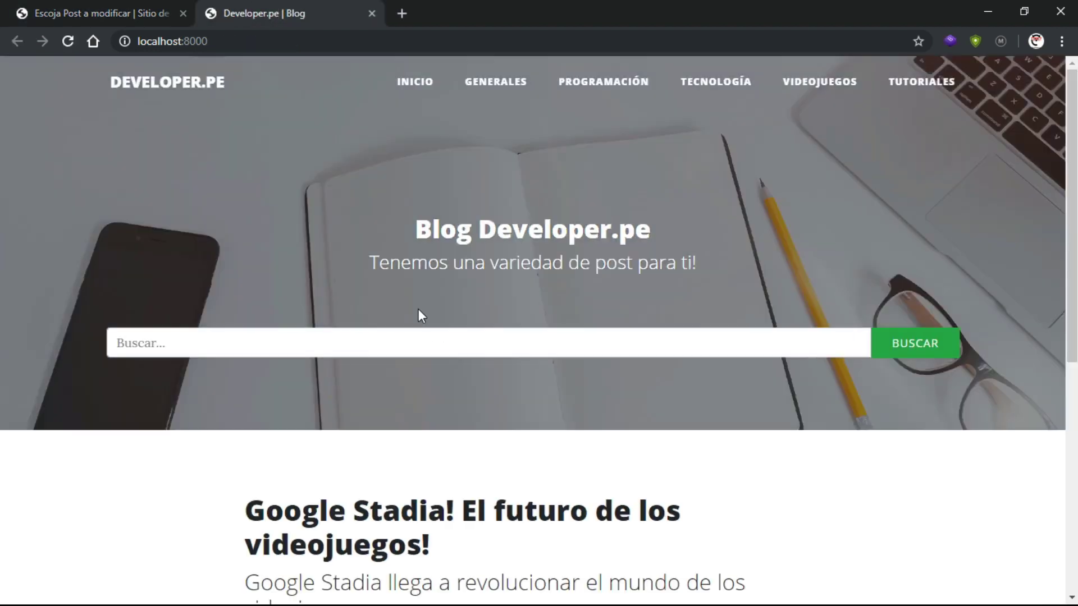
# Open the Google Stadia post and select 'google_stadia/' in the address bar
pyautogui.scroll(-3, 418, 316)
pyautogui.click(351, 440)
pyautogui.click(290, 44)
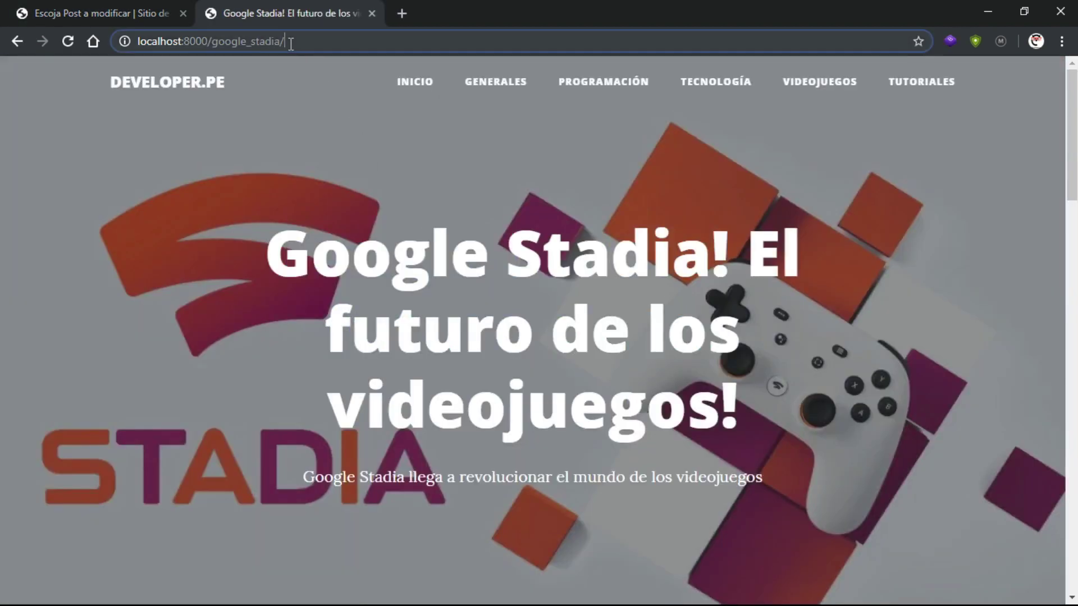
pyautogui.moveTo(291, 43); pyautogui.dragTo(215, 49)
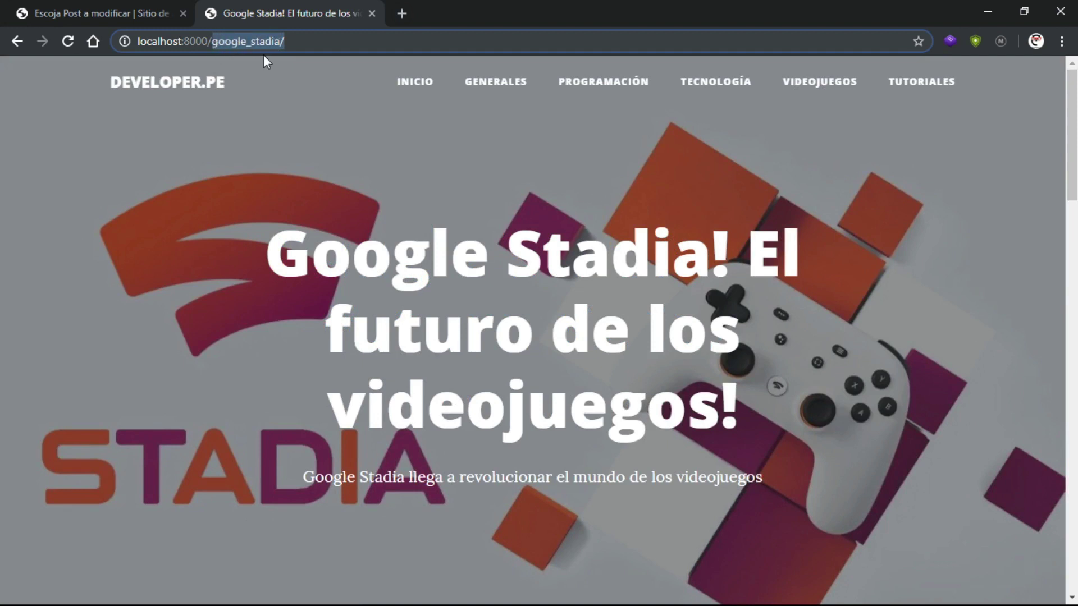
# Compare the admin post slug with the google_stadia address by switching between tabs
pyautogui.hotkey('ctrl', 'Tab')
pyautogui.scroll(-4, 158, 309)
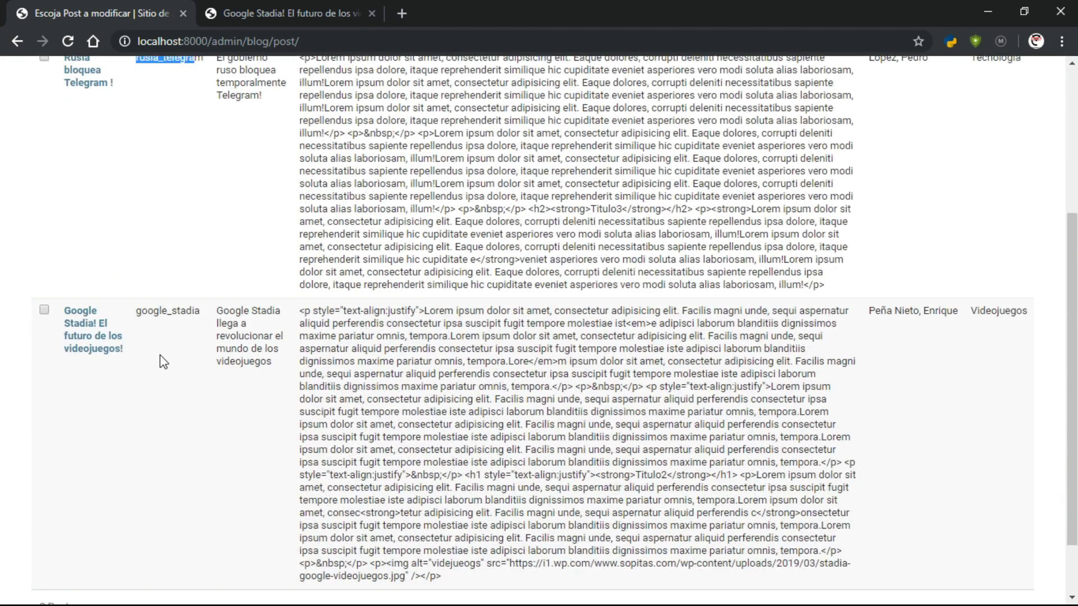
pyautogui.click(177, 311)
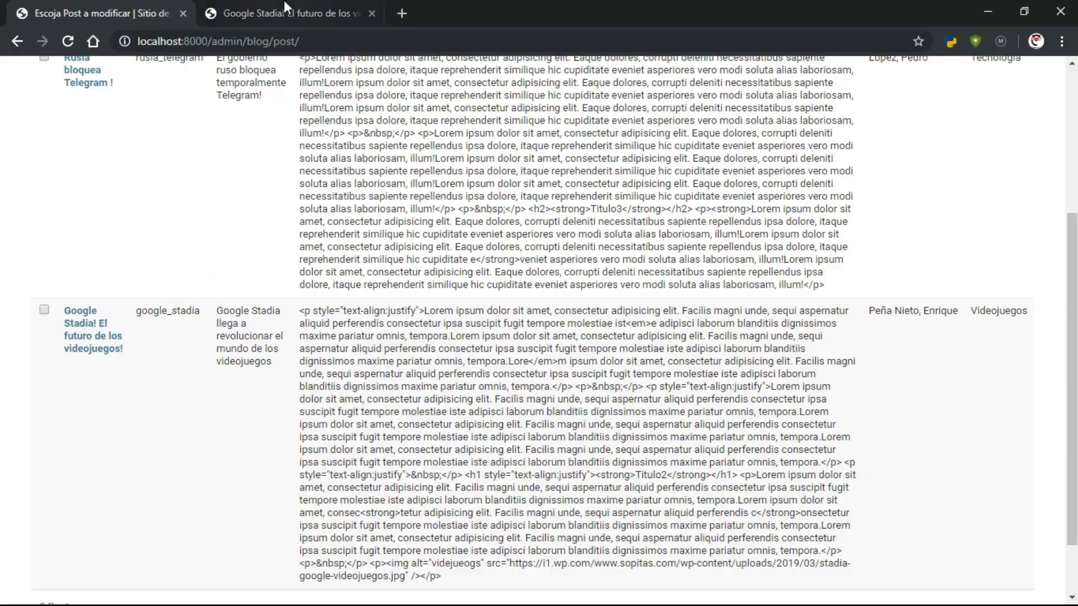
pyautogui.click(282, 22)
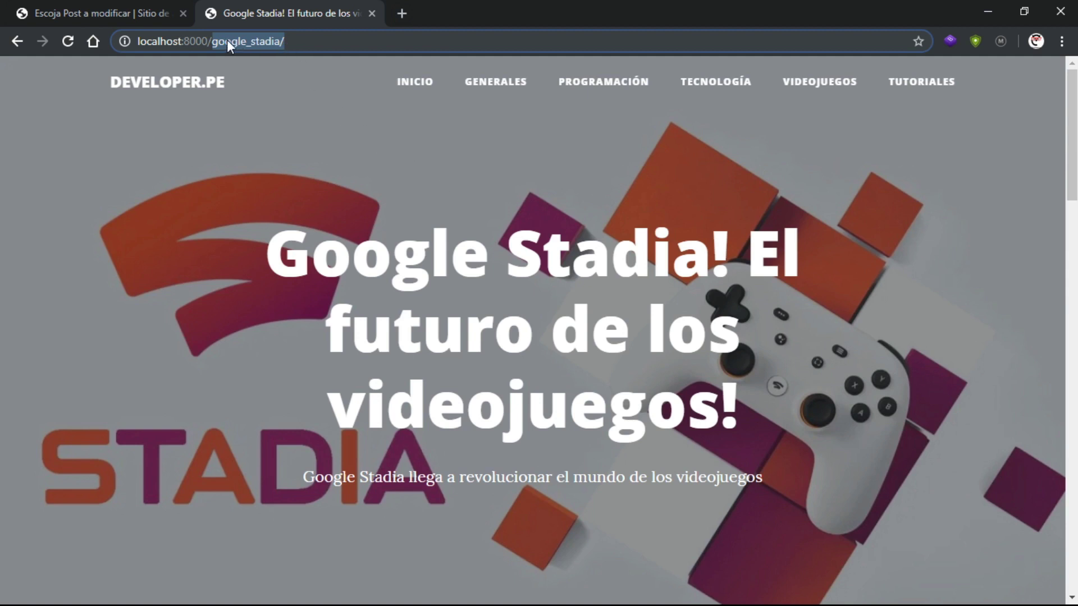
pyautogui.click(328, 104)
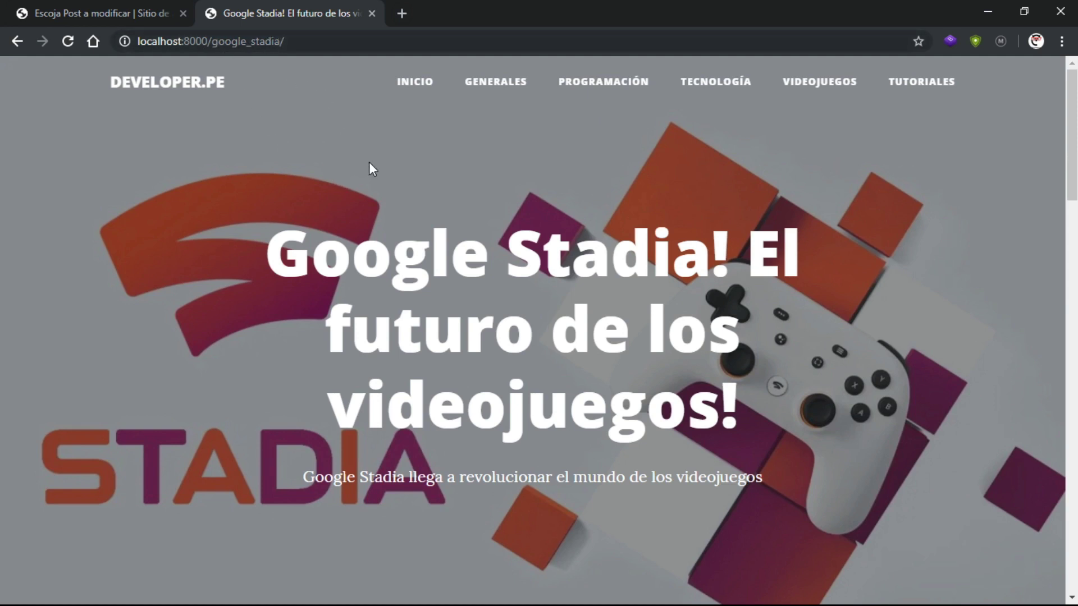
pyautogui.click(155, 6)
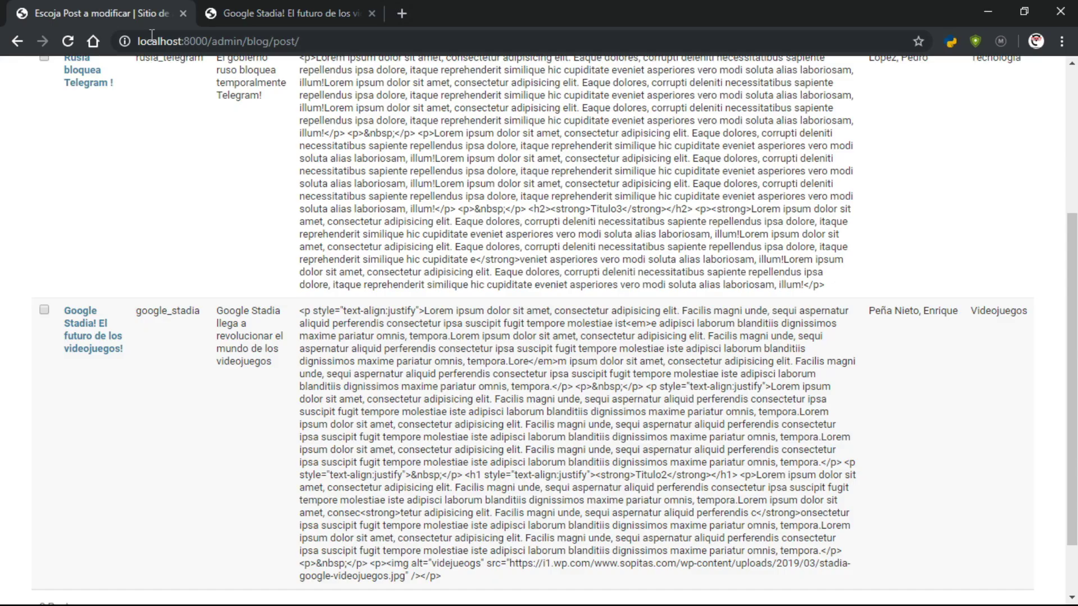
pyautogui.doubleClick(140, 311)
pyautogui.click(266, 314)
pyautogui.scroll(4, 265, 310)
pyautogui.scroll(-3, 237, 294)
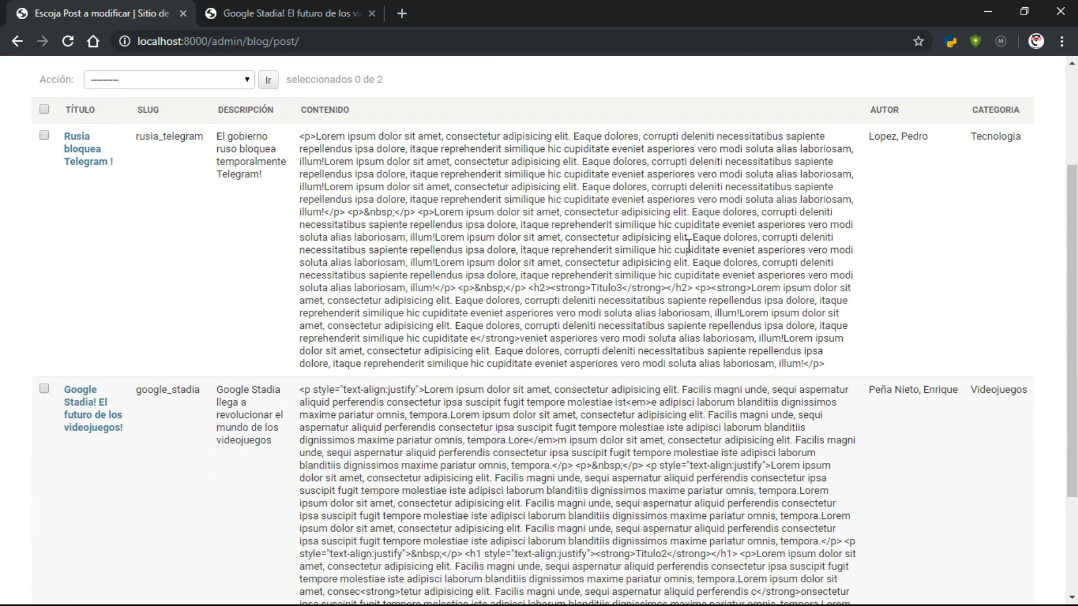
pyautogui.scroll(3, 984, 156)
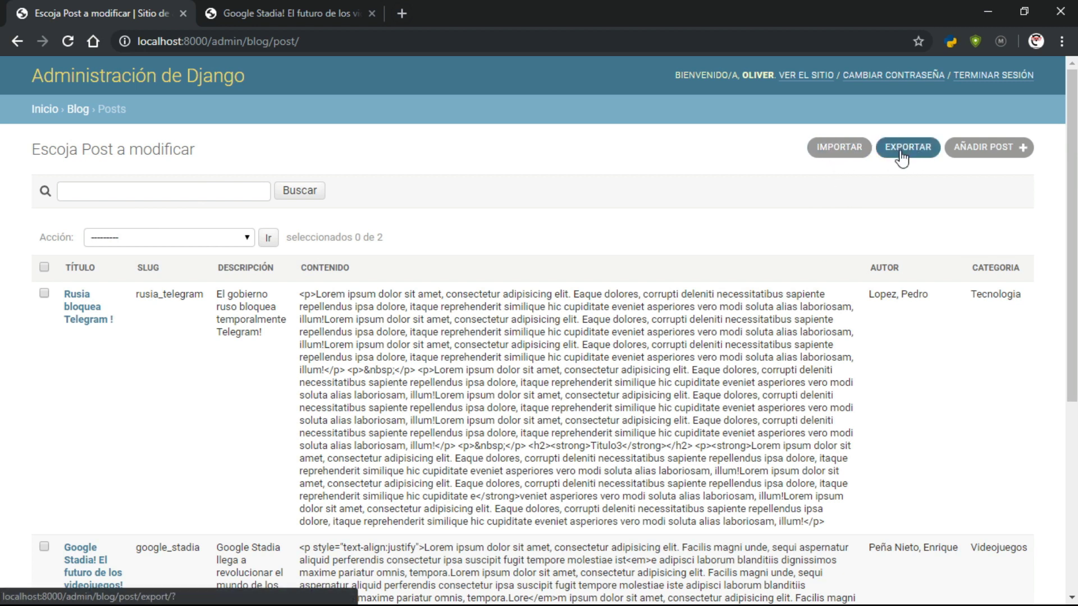
pyautogui.scroll(-1, 509, 292)
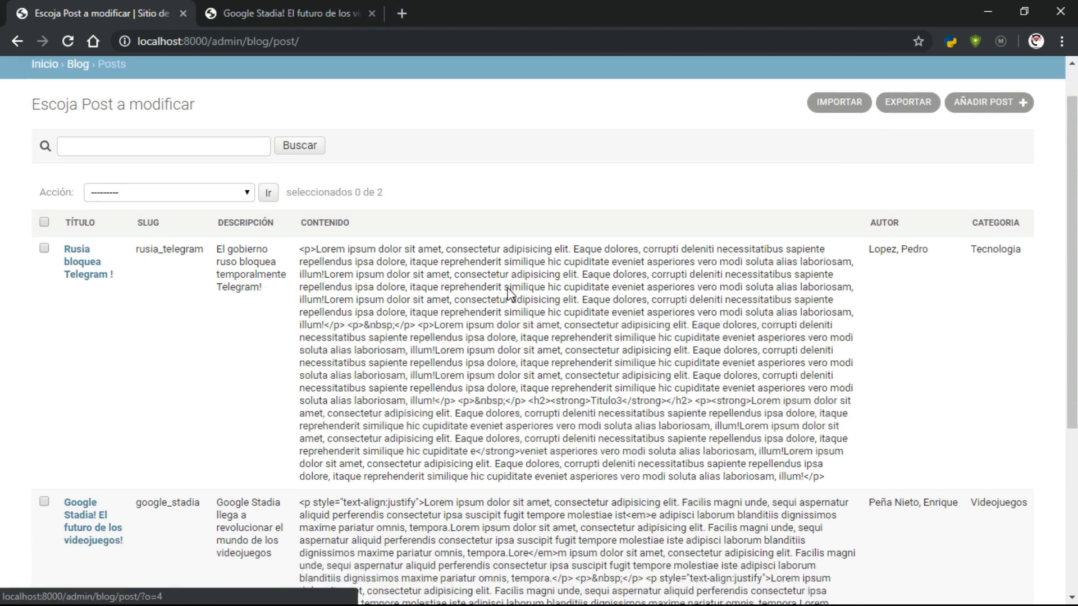
pyautogui.scroll(-2, 509, 291)
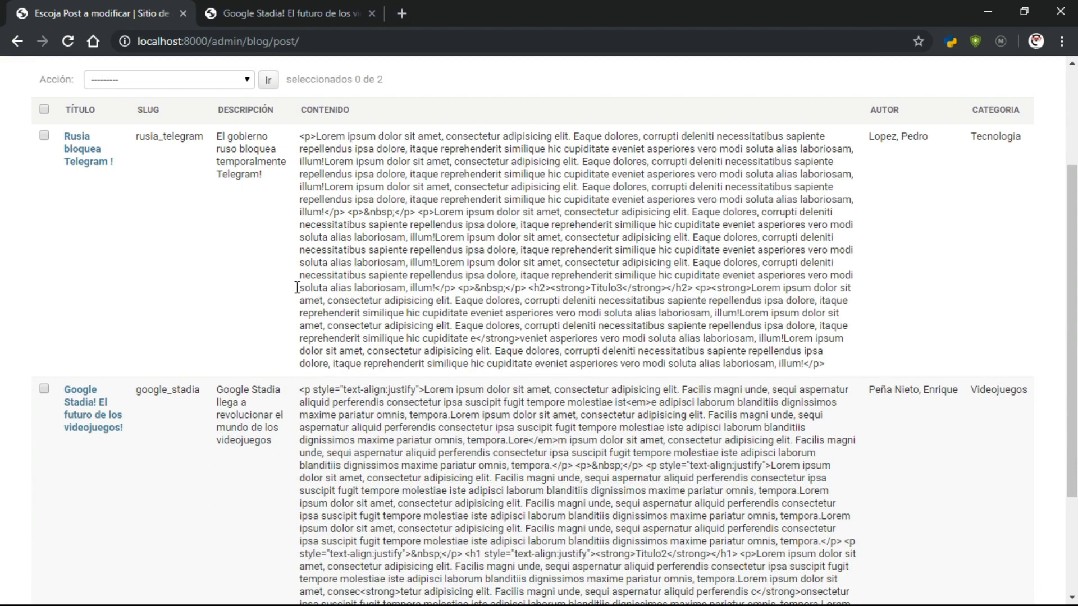
pyautogui.scroll(3, 509, 319)
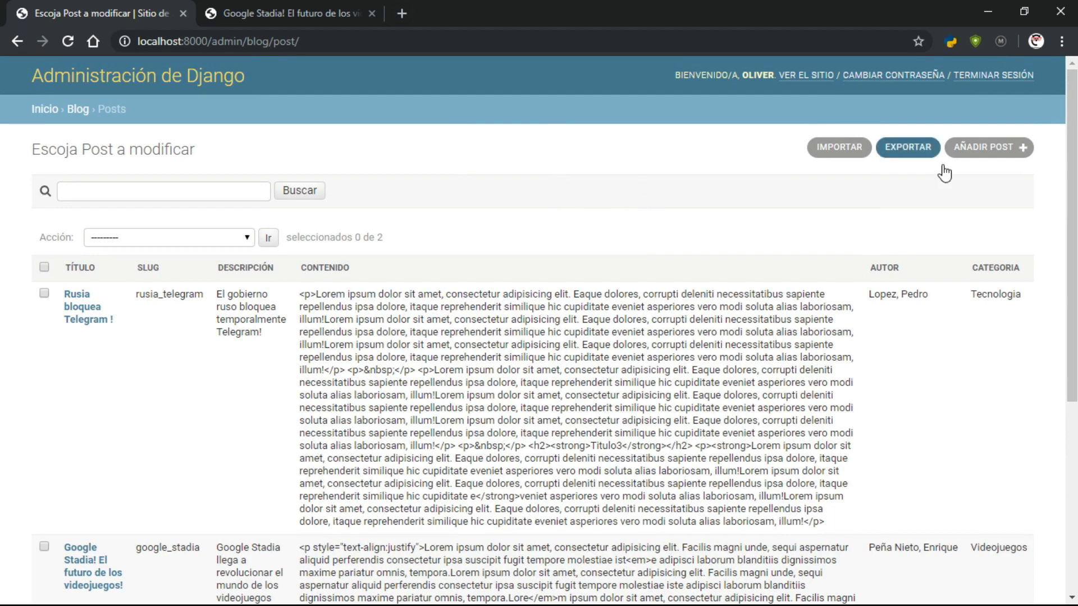
pyautogui.scroll(-3, 506, 218)
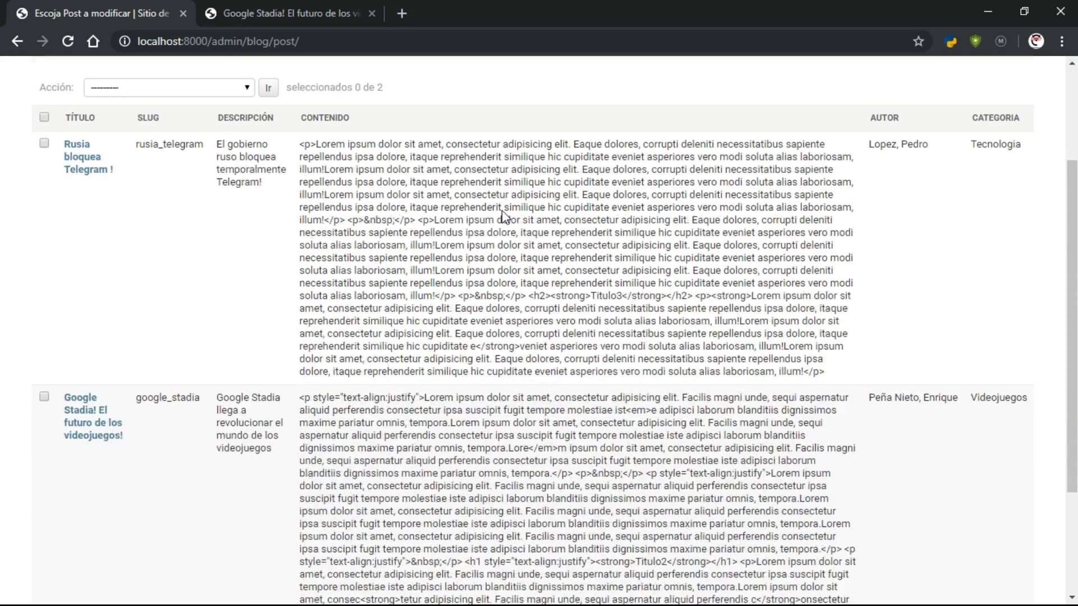
pyautogui.scroll(3, 503, 211)
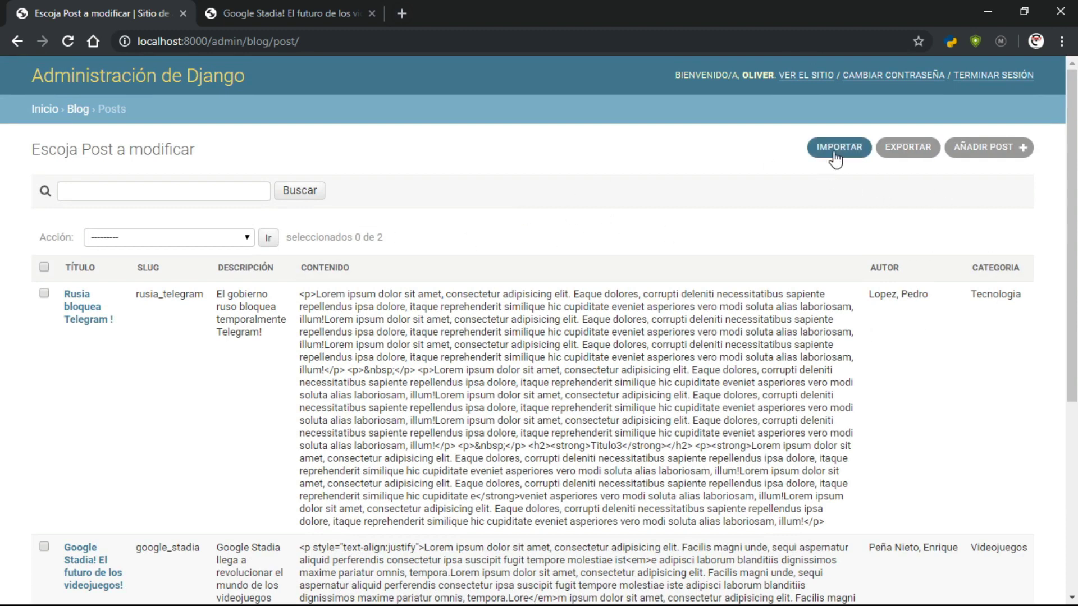
pyautogui.scroll(-3, 445, 284)
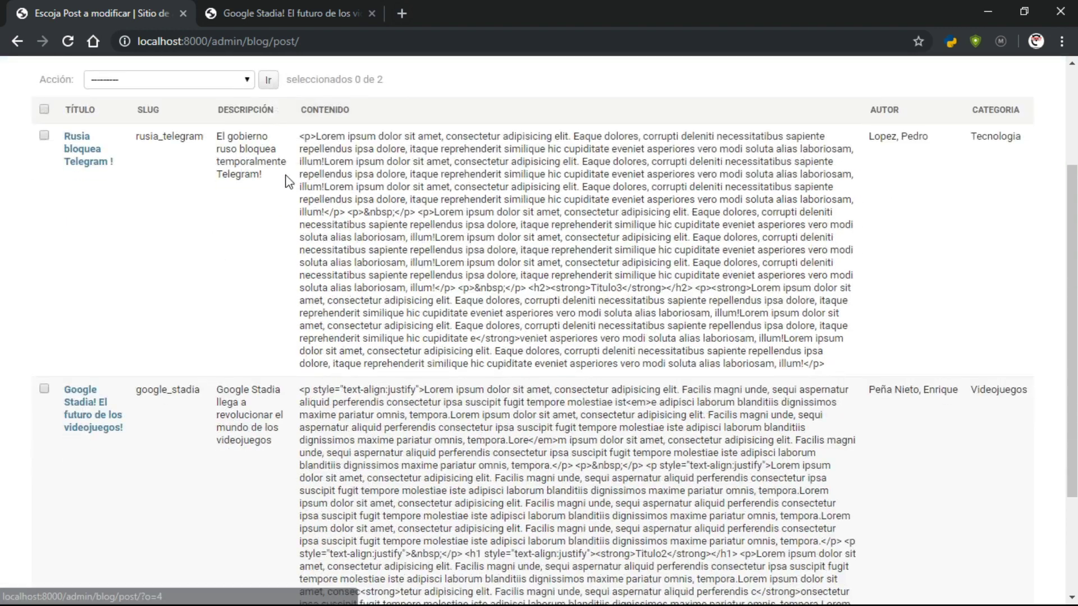
pyautogui.scroll(3, 574, 243)
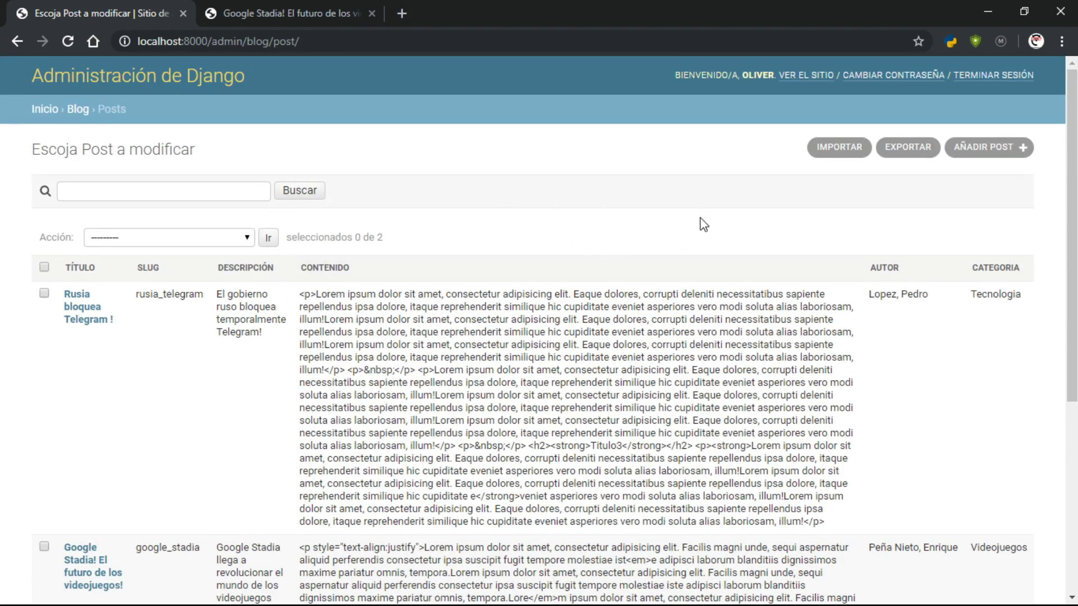
# Export all posts in json format and open the downloaded Post-2019-05-07.json
pyautogui.click(907, 150)
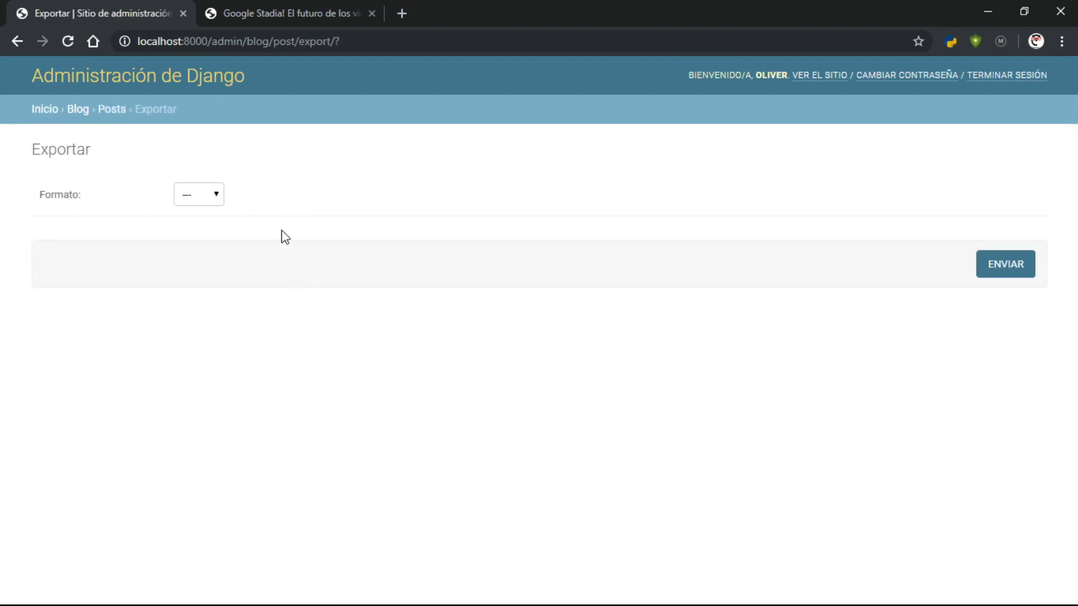
pyautogui.click(201, 196)
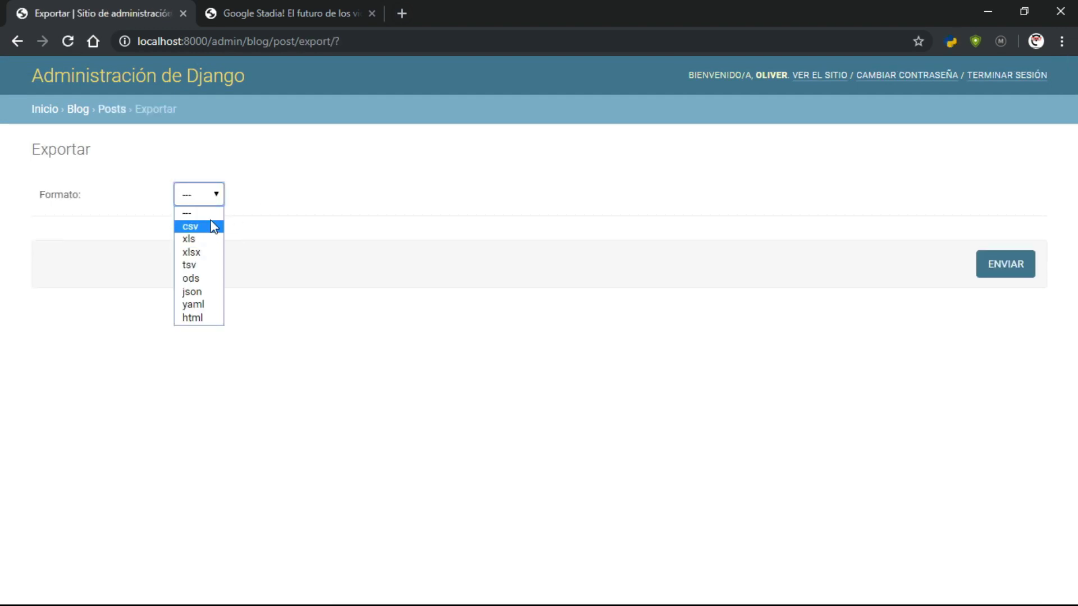
pyautogui.click(194, 292)
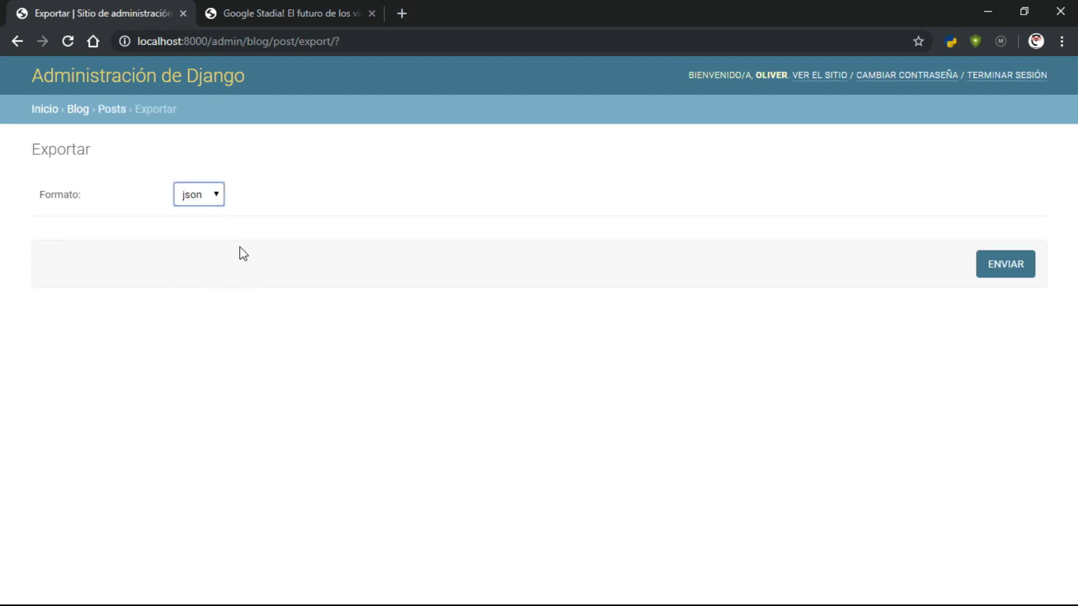
pyautogui.click(1014, 275)
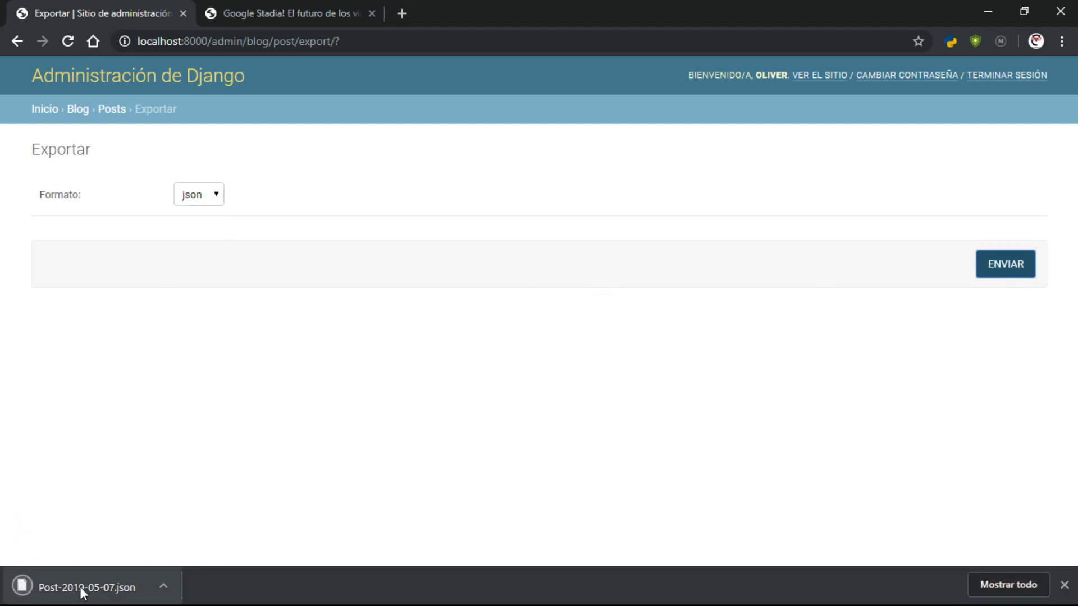
pyautogui.click(79, 588)
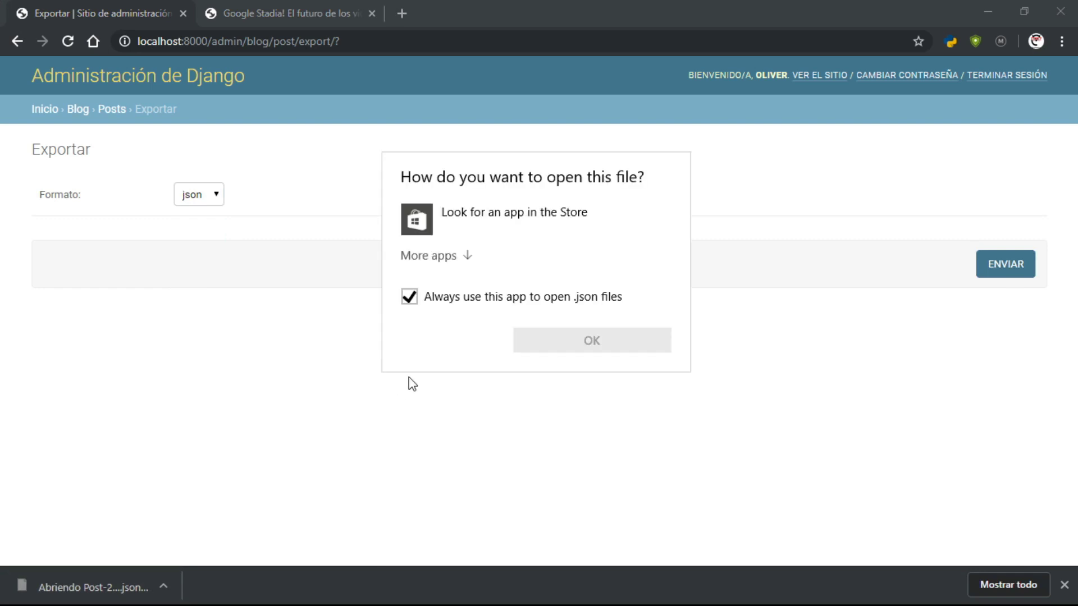
# View Post-2019-05-07.json in Notepad, then close Notepad
pyautogui.click(467, 257)
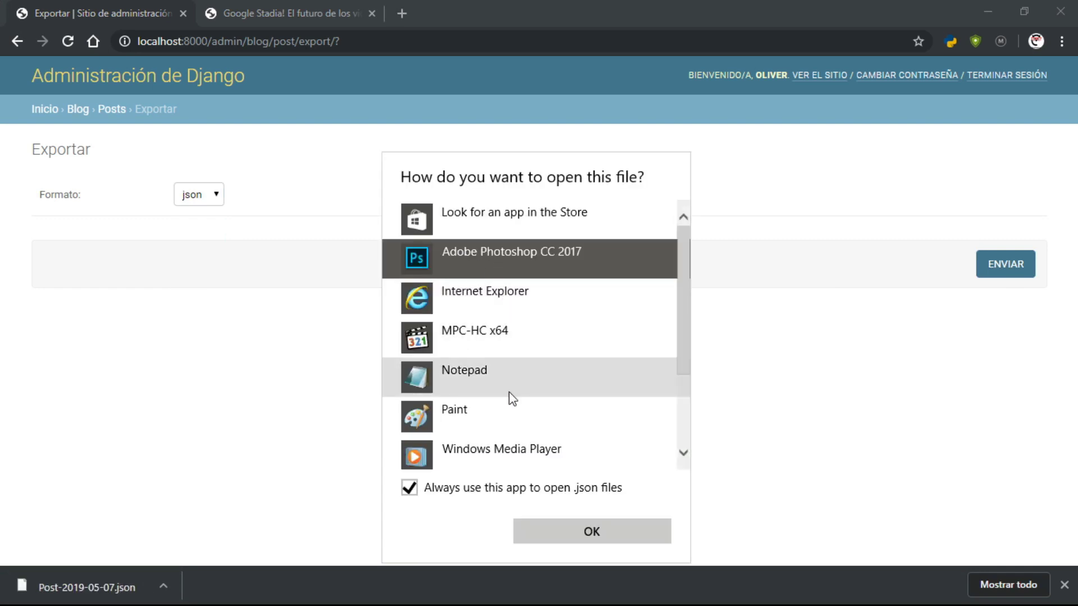
pyautogui.click(508, 375)
pyautogui.click(587, 534)
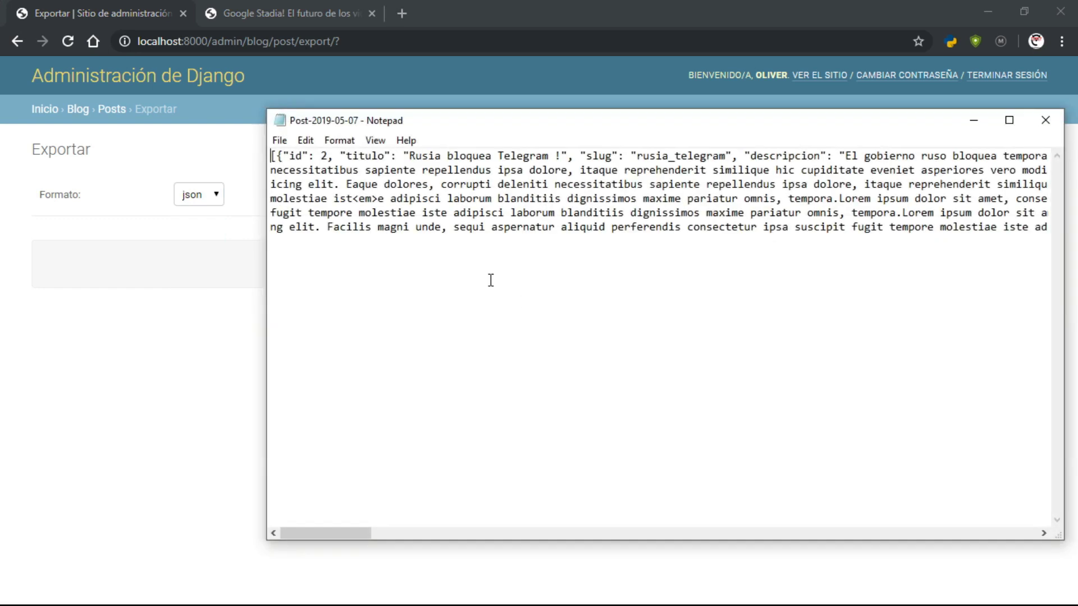
pyautogui.moveTo(331, 532)
pyautogui.mouseDown()
pyautogui.moveTo(800, 538)
pyautogui.moveTo(331, 517)
pyautogui.mouseUp()
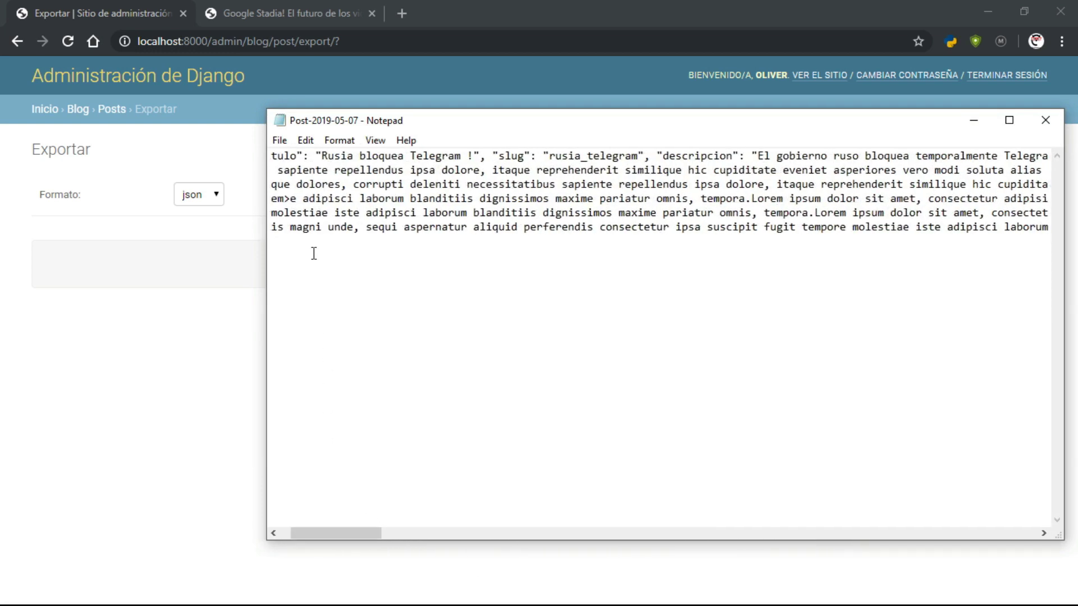
pyautogui.click(1045, 120)
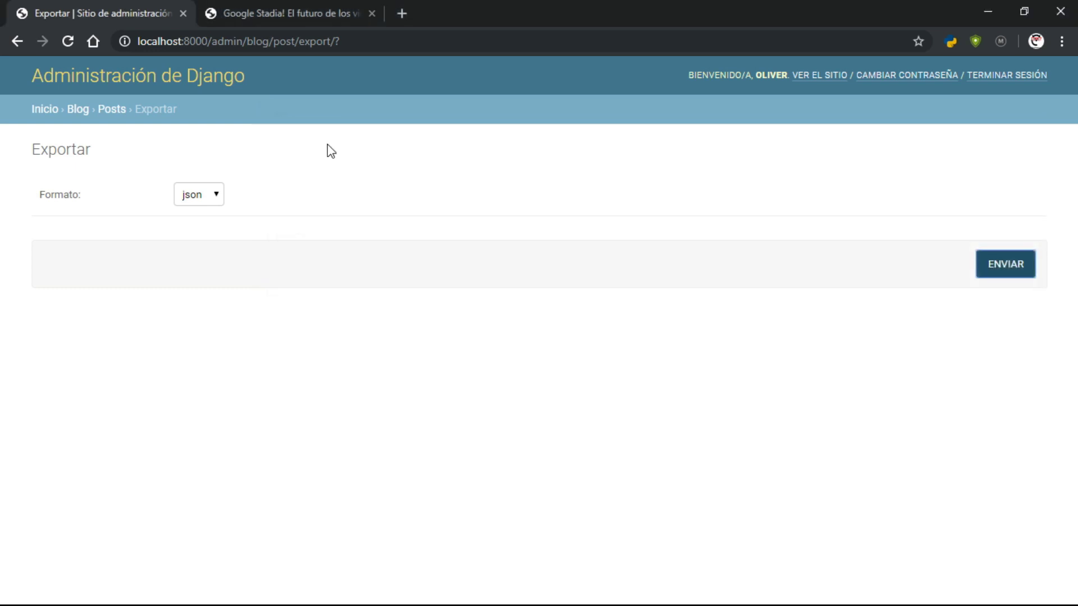
# Select all posts and delete them with 'Eliminar Posts seleccionados', confirming 'Sí, estoy seguro'
pyautogui.click(114, 110)
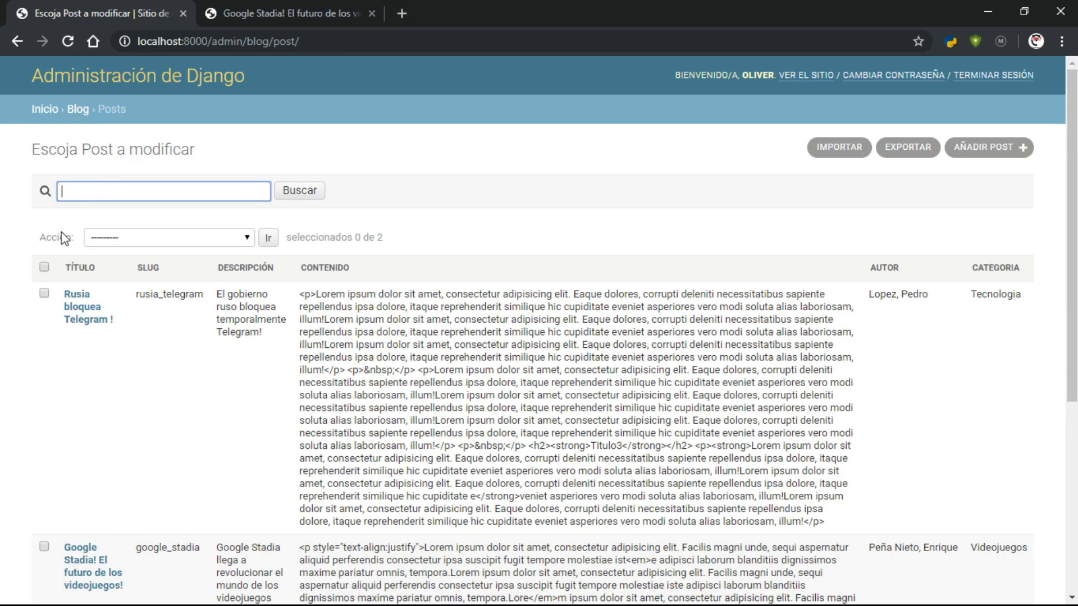
pyautogui.click(44, 267)
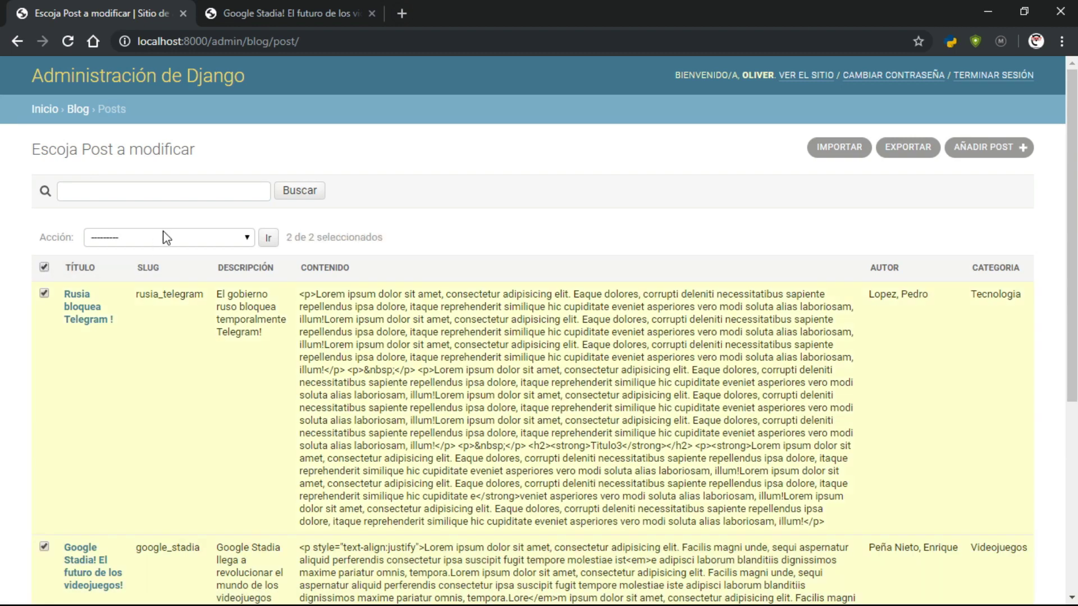
pyautogui.click(168, 237)
pyautogui.click(168, 270)
pyautogui.scroll(-5, 152, 437)
pyautogui.scroll(6, 162, 422)
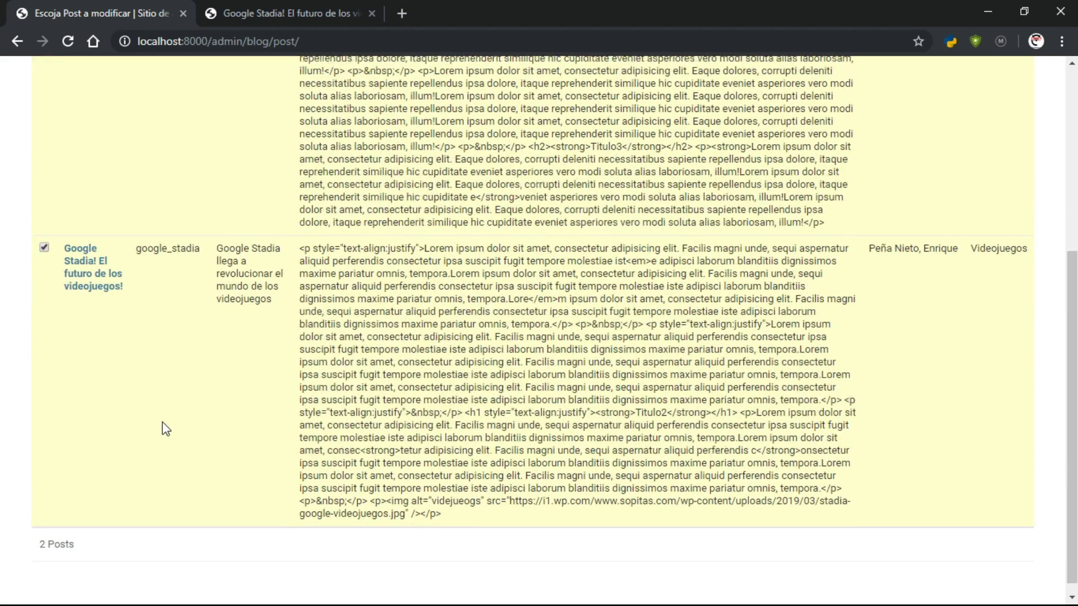
pyautogui.click(268, 237)
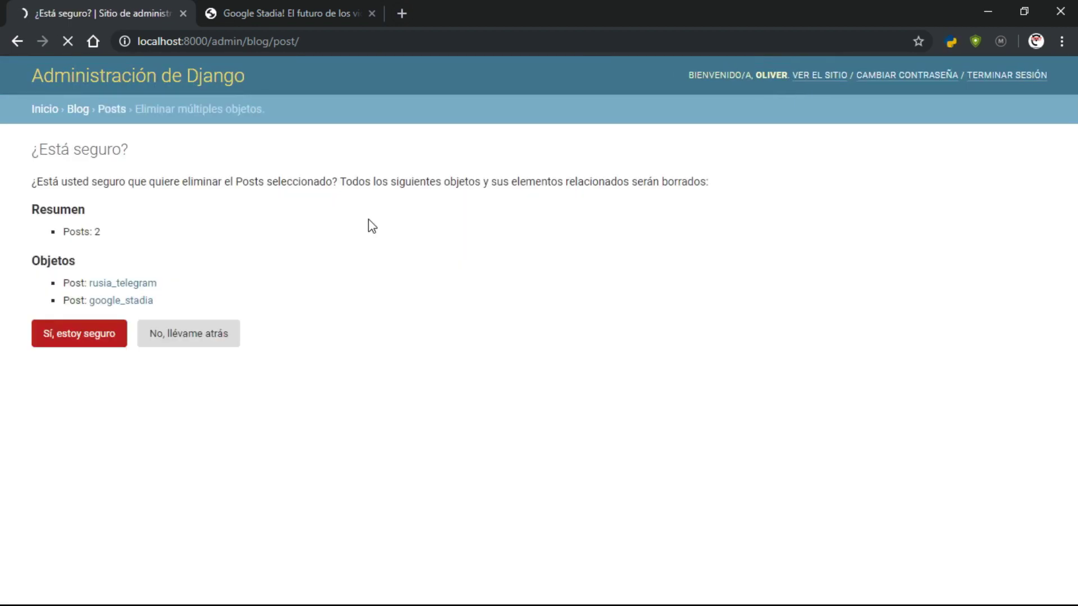
pyautogui.click(90, 335)
# Check that the blog home page lists no posts, then return to the admin tab
pyautogui.hotkey('ctrl', 'Tab')
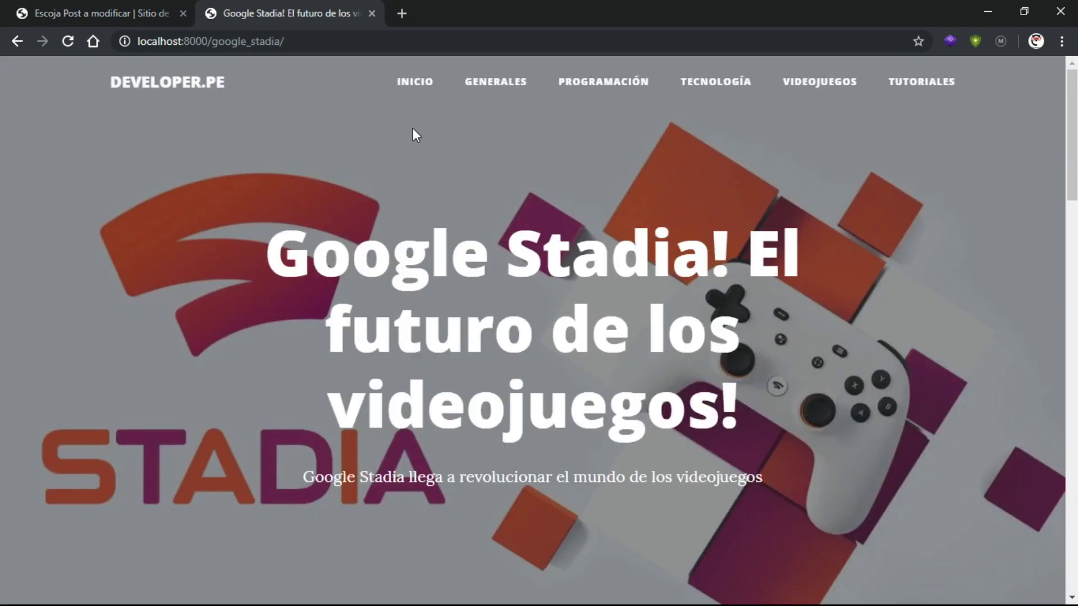
pyautogui.click(416, 87)
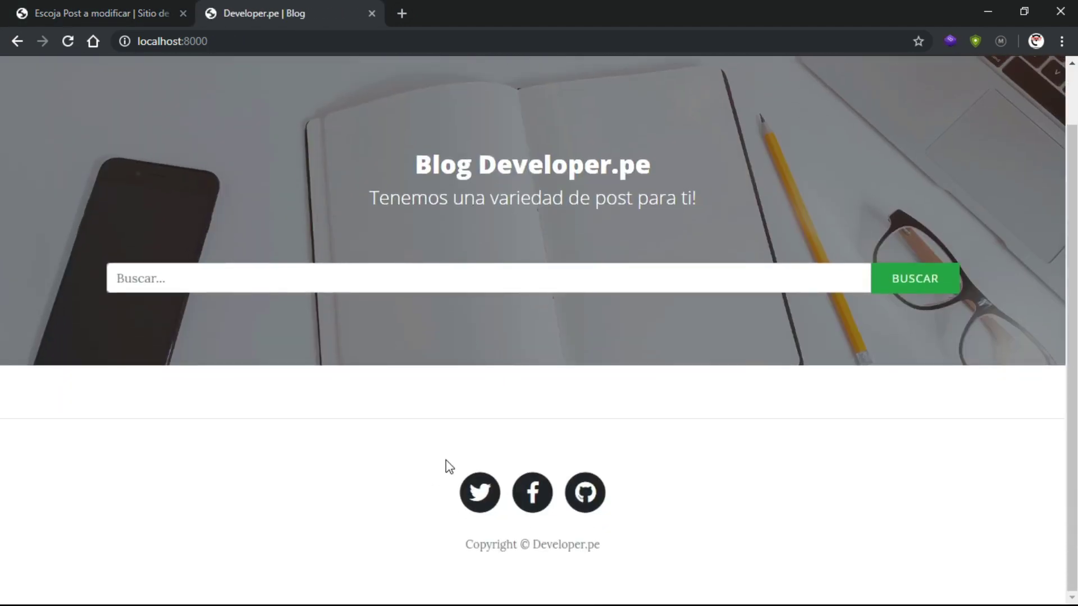
pyautogui.scroll(1, 449, 466)
pyautogui.click(129, 22)
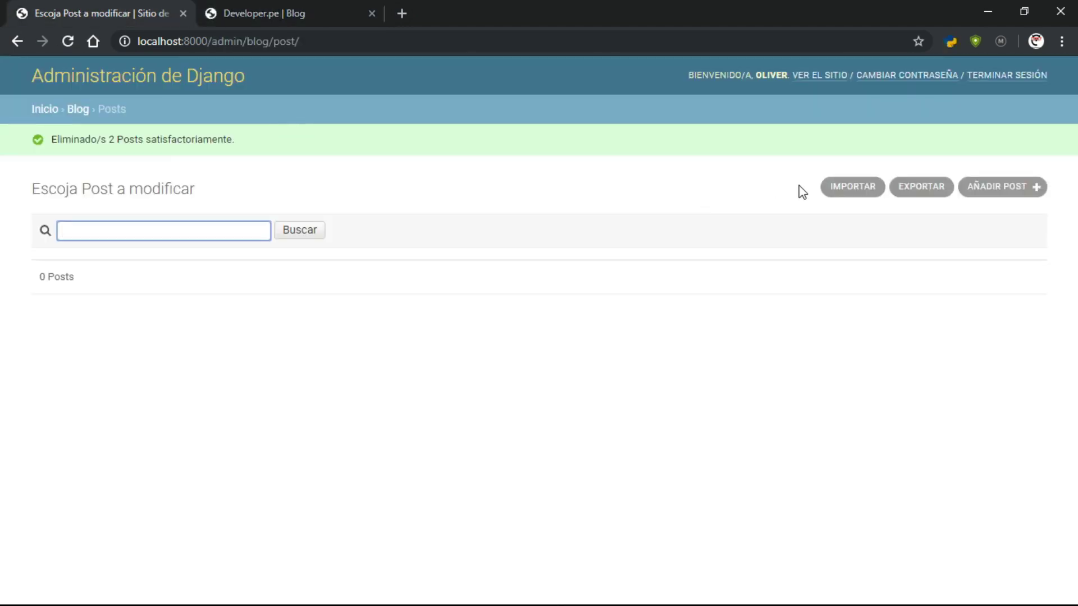
# On the IMPORTAR page, choose Post-2019-05-07 from the Downloads folder
pyautogui.click(857, 192)
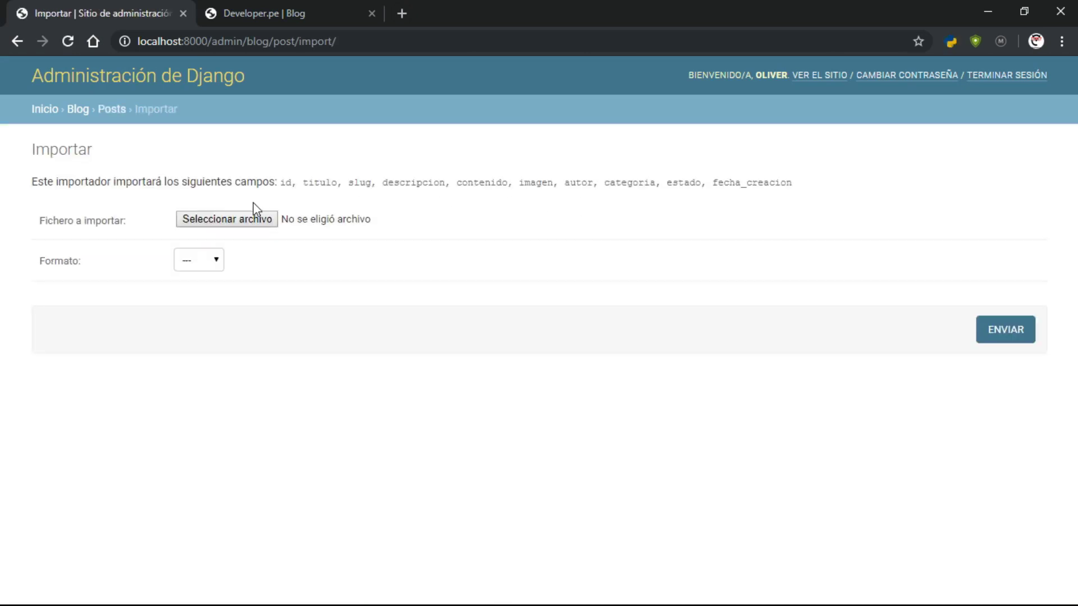
pyautogui.click(237, 221)
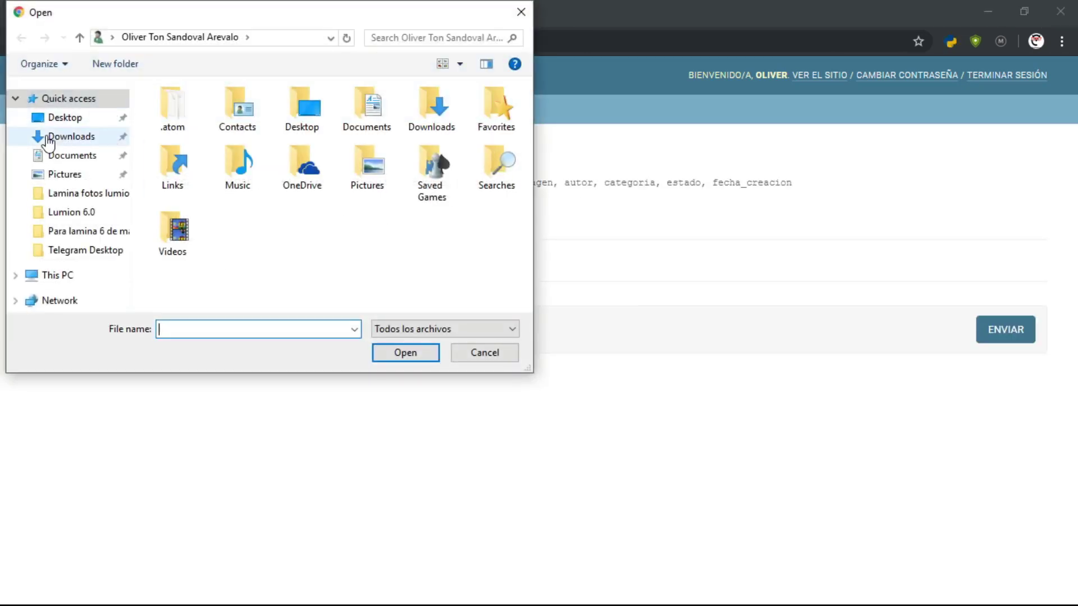
pyautogui.click(48, 140)
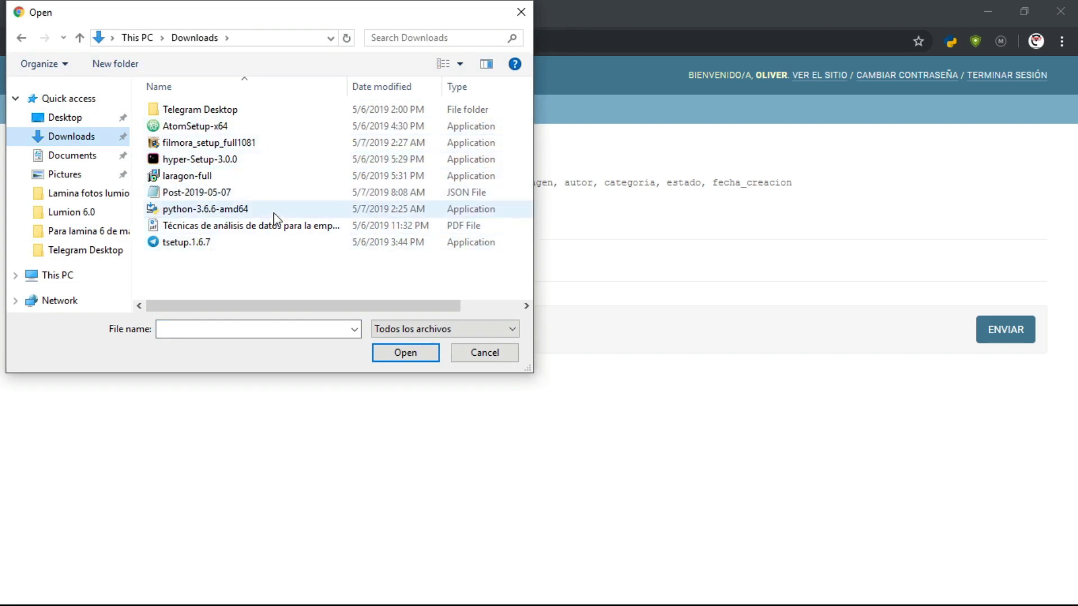
pyautogui.click(200, 193)
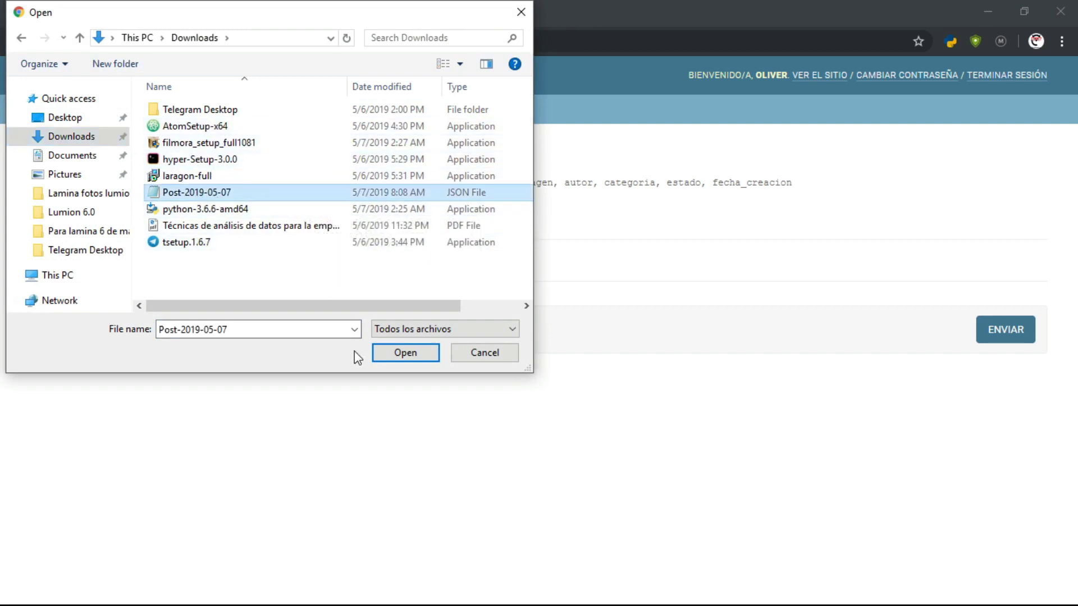
pyautogui.click(409, 352)
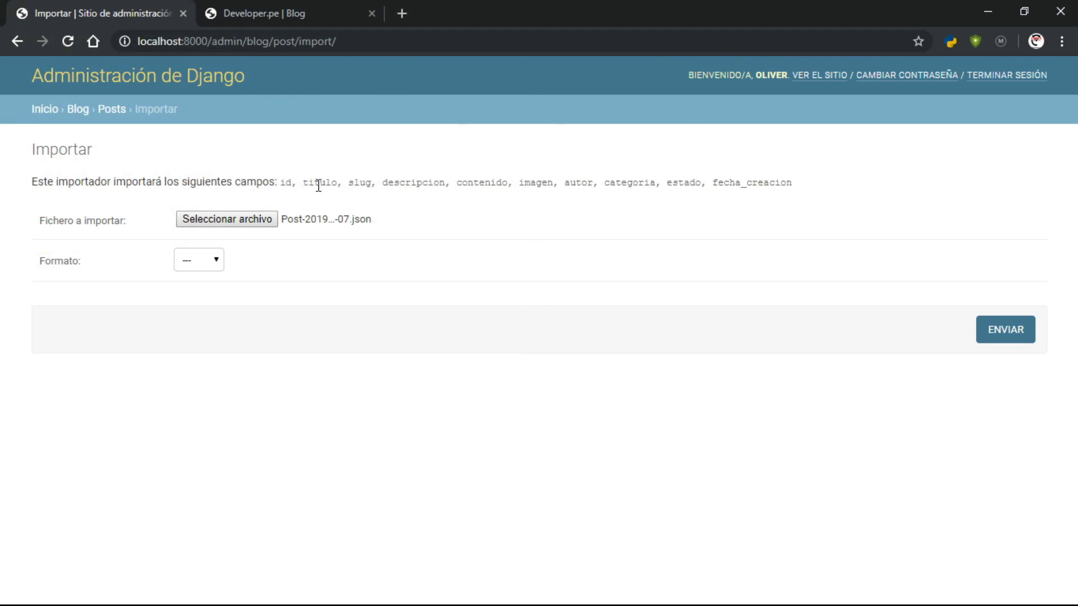
# Set the import format to json and submit for preview
pyautogui.click(216, 261)
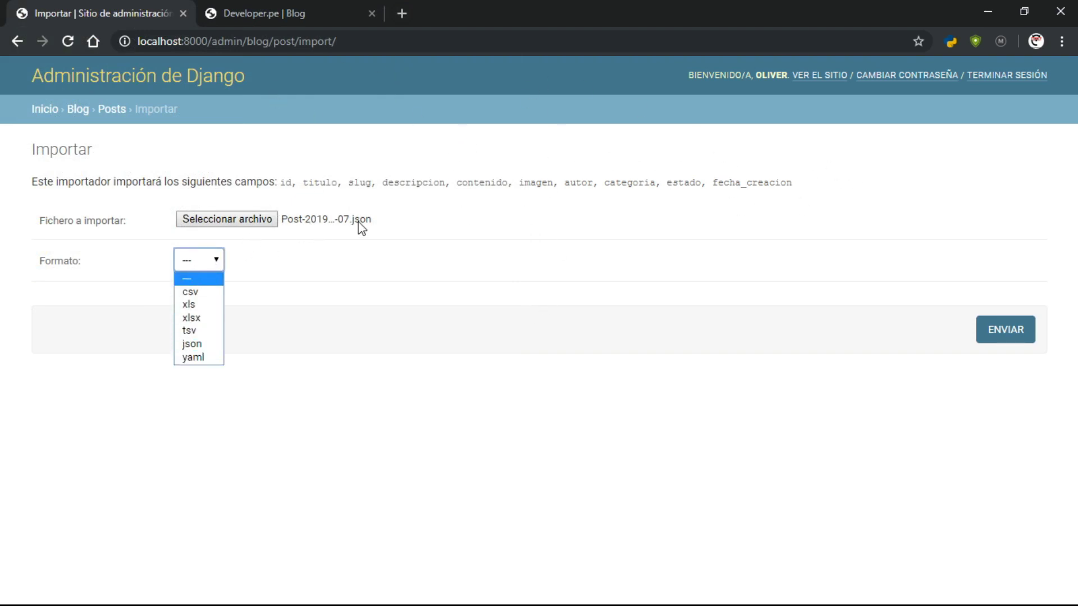
pyautogui.click(197, 344)
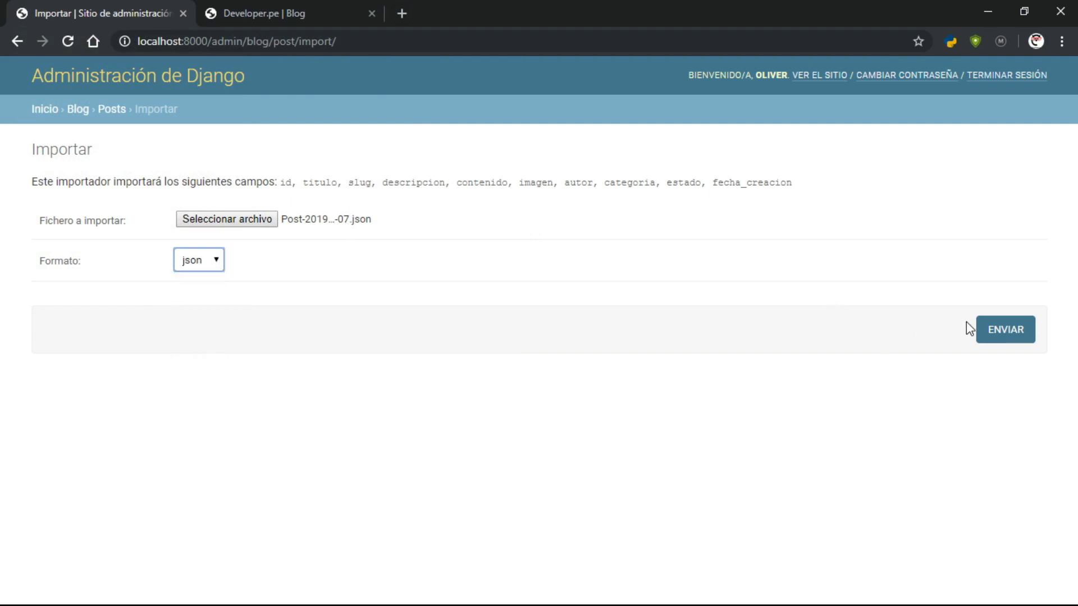
pyautogui.click(987, 337)
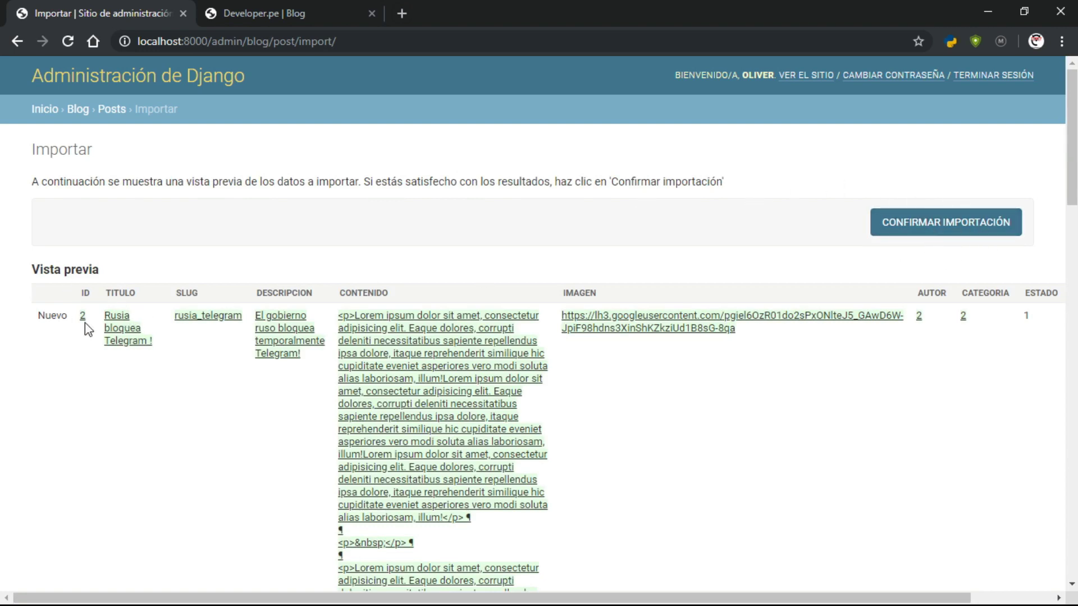
# Review the Vista previa table showing the Rusia bloquea Telegram post, then confirm the import
pyautogui.scroll(-20, 831, 333)
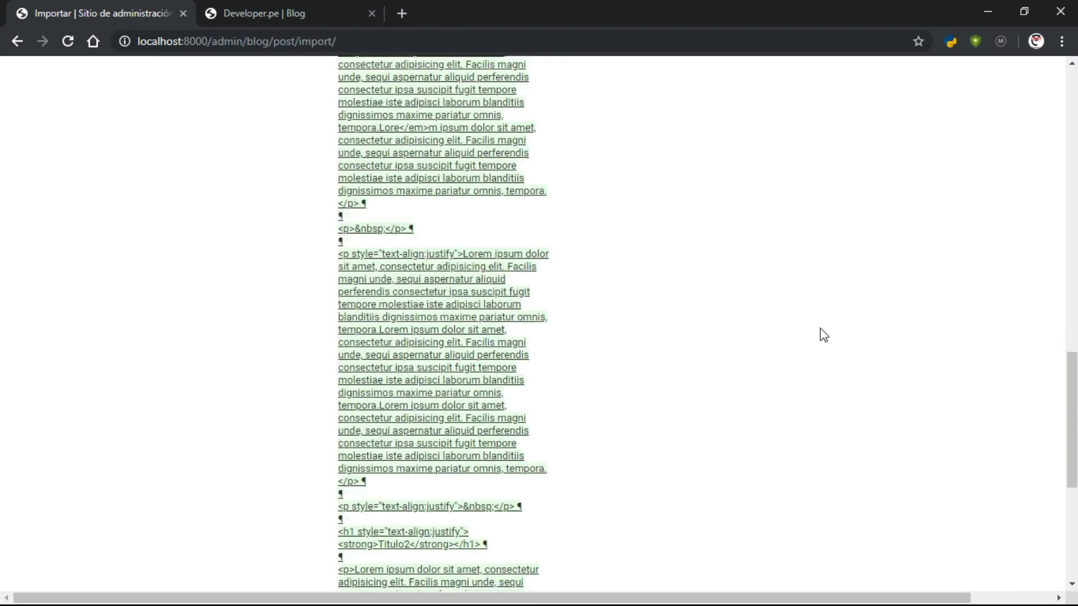
pyautogui.scroll(20, 824, 335)
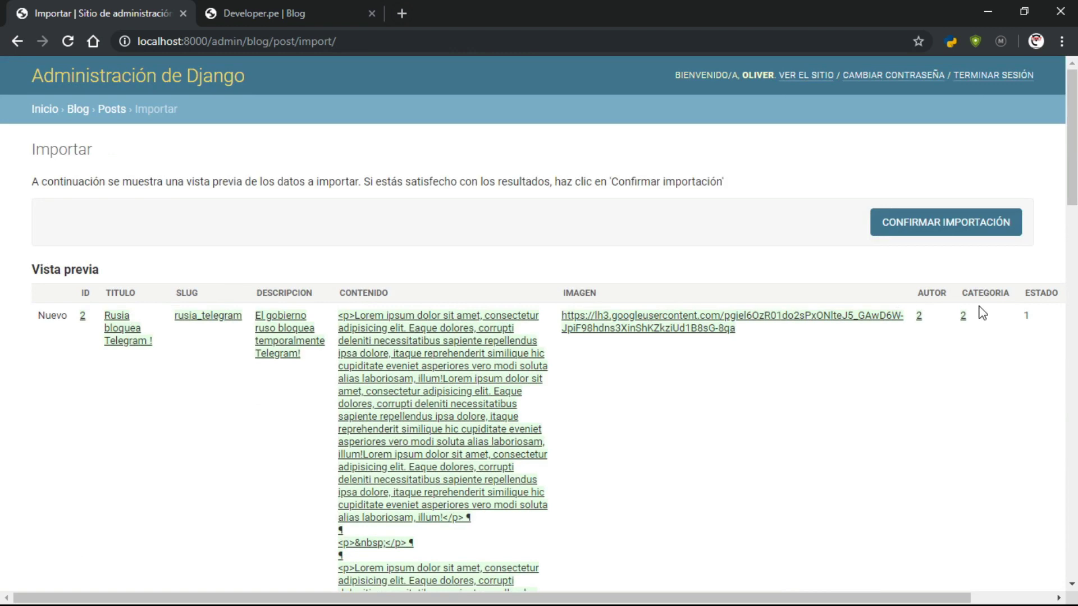
pyautogui.scroll(-10, 1026, 317)
pyautogui.scroll(10, 1025, 317)
pyautogui.click(928, 220)
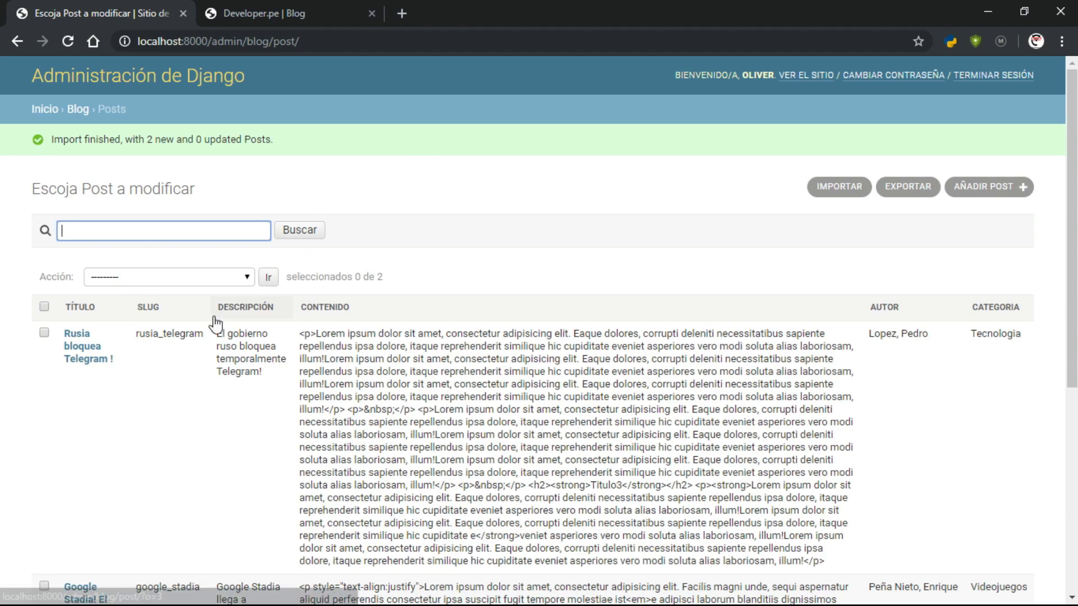
pyautogui.scroll(-6, 217, 324)
pyautogui.scroll(6, 217, 323)
pyautogui.scroll(-5, 217, 323)
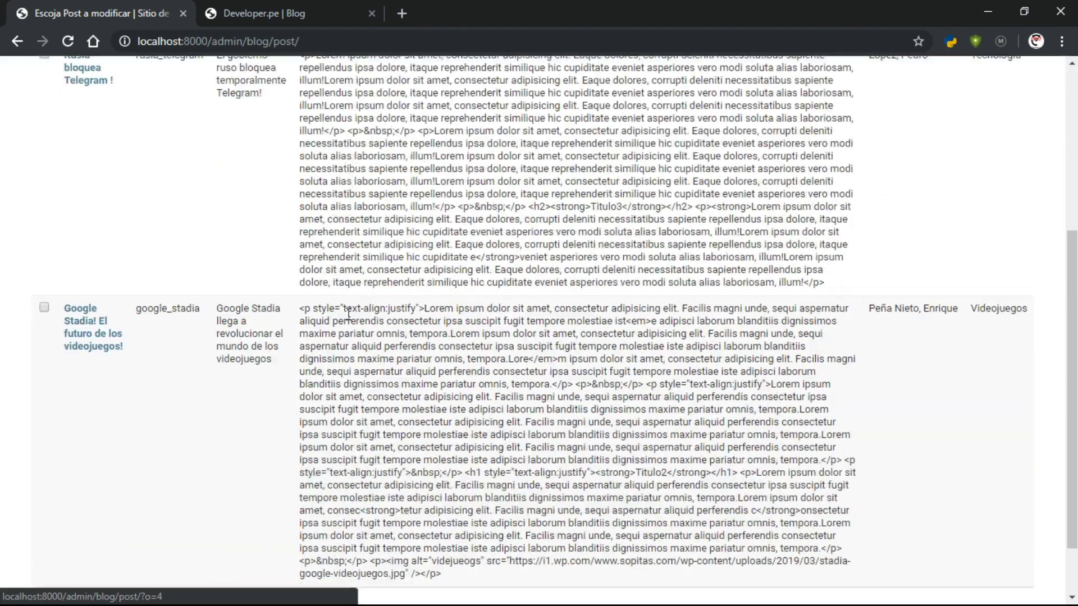
pyautogui.scroll(5, 284, 335)
pyautogui.click(260, 7)
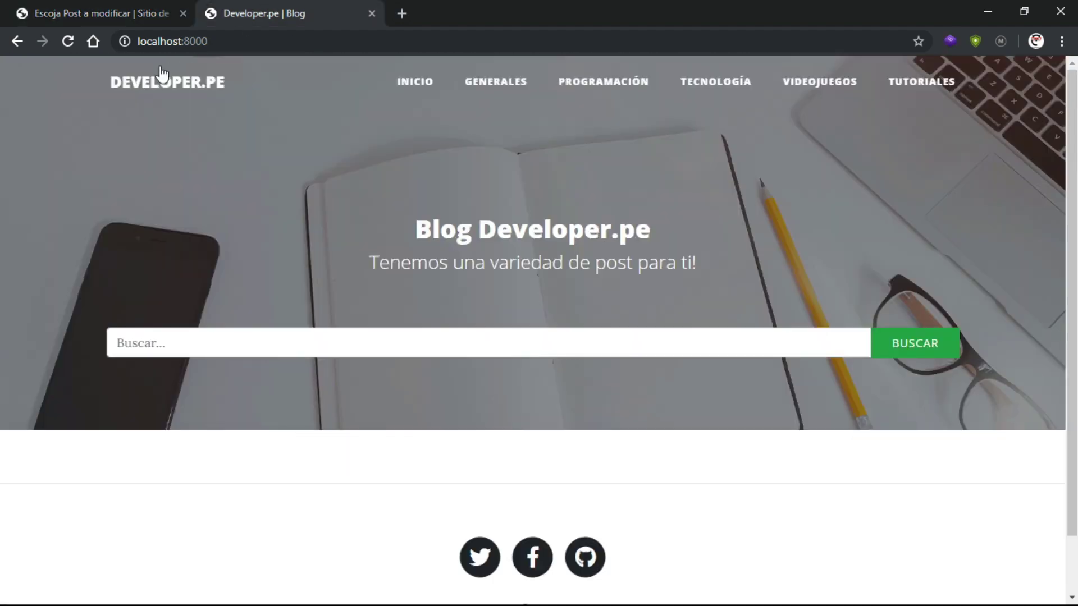
pyautogui.click(68, 41)
pyautogui.scroll(-4, 414, 191)
pyautogui.scroll(-2, 416, 193)
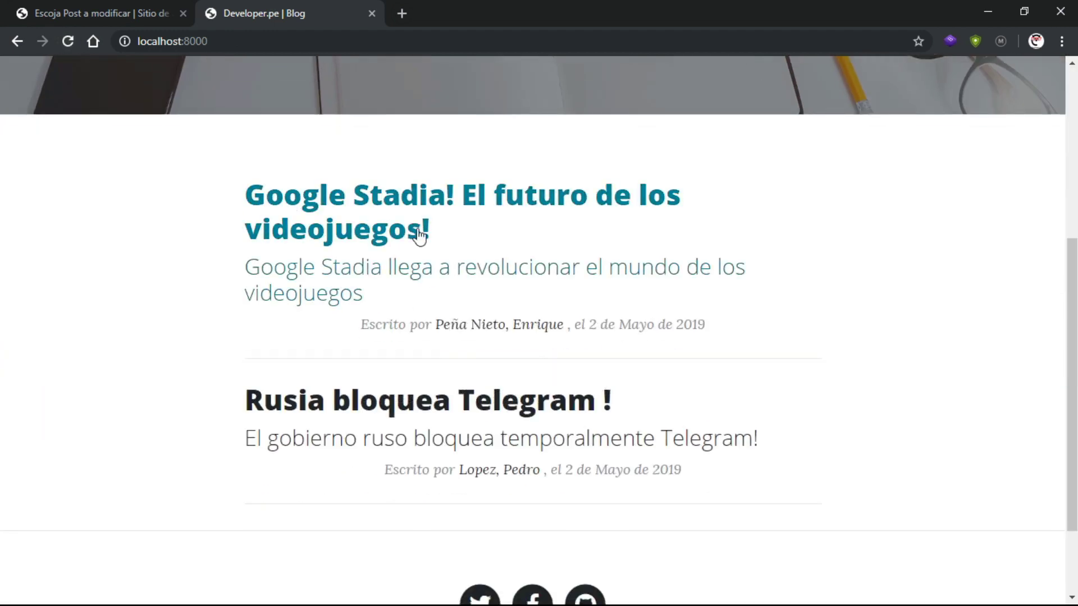
pyautogui.click(380, 272)
pyautogui.scroll(-5, 479, 324)
pyautogui.scroll(5, 478, 325)
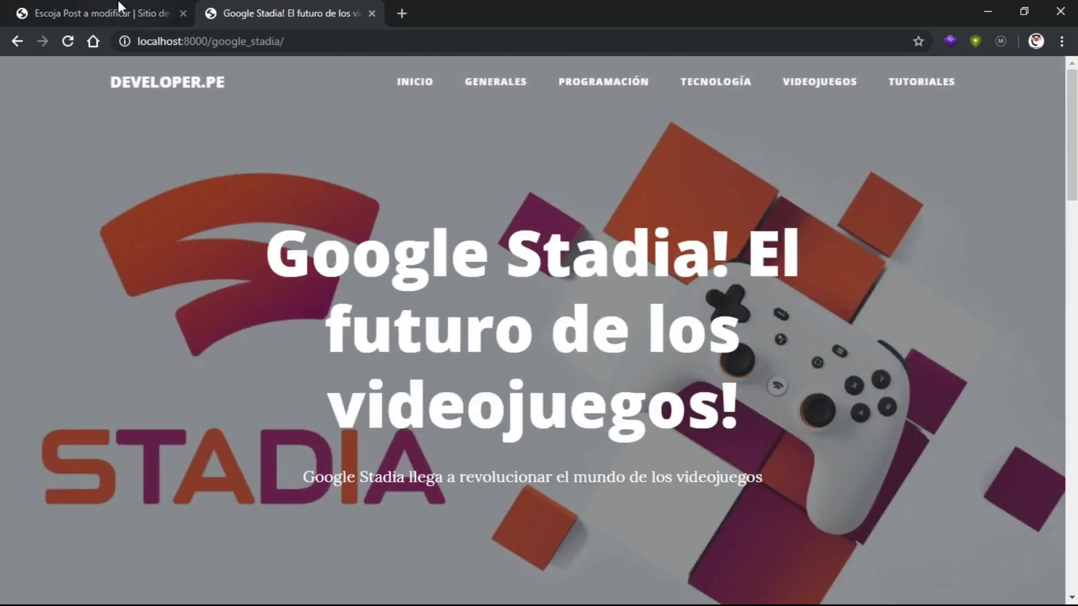
pyautogui.click(118, 4)
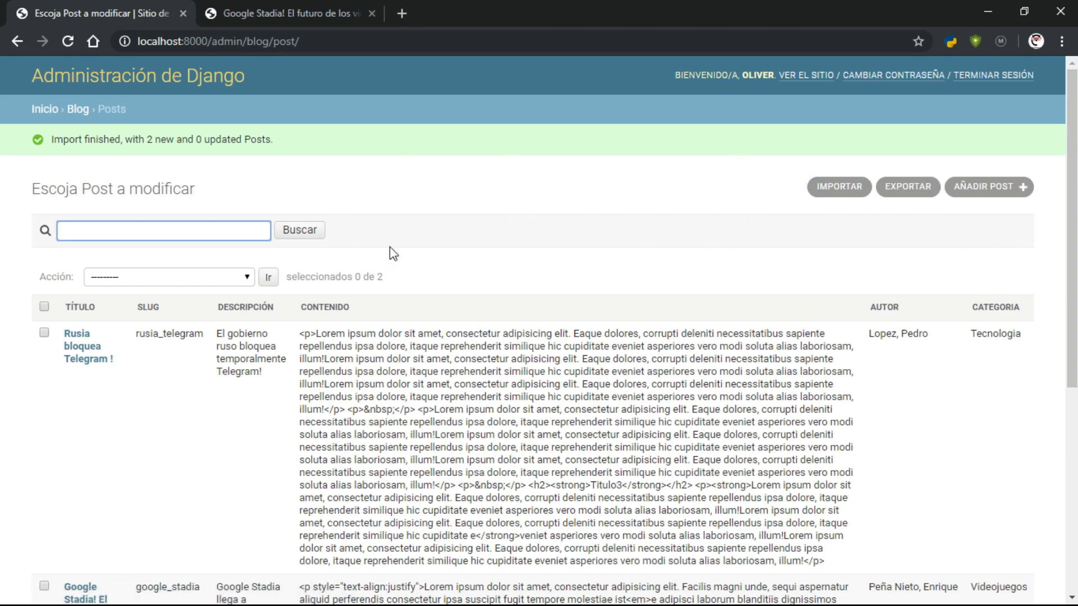
pyautogui.scroll(-3, 477, 235)
pyautogui.scroll(3, 561, 202)
pyautogui.click(331, 8)
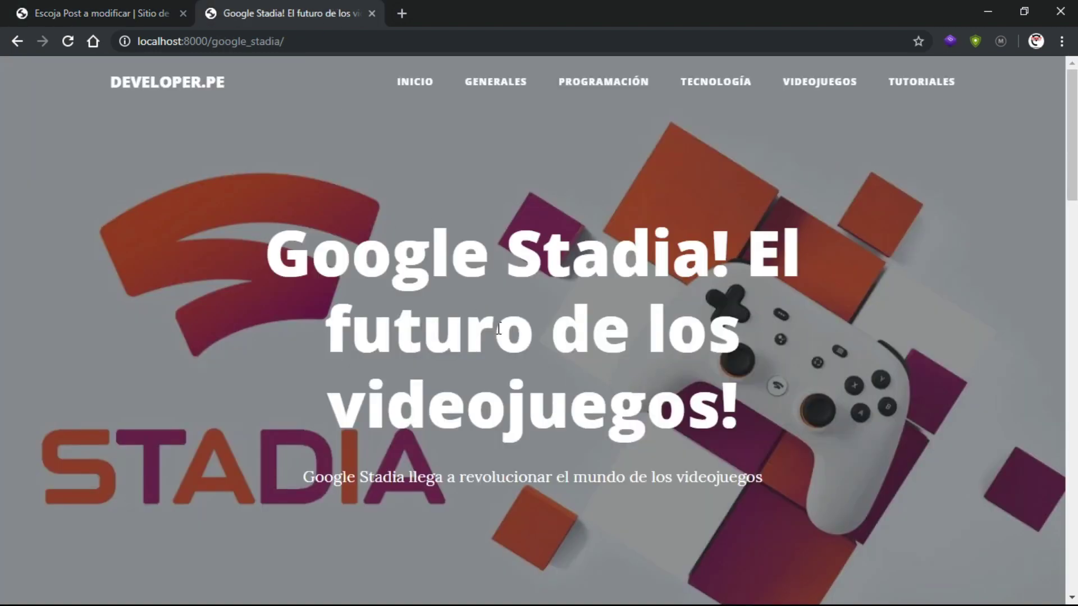
pyautogui.scroll(-12, 498, 328)
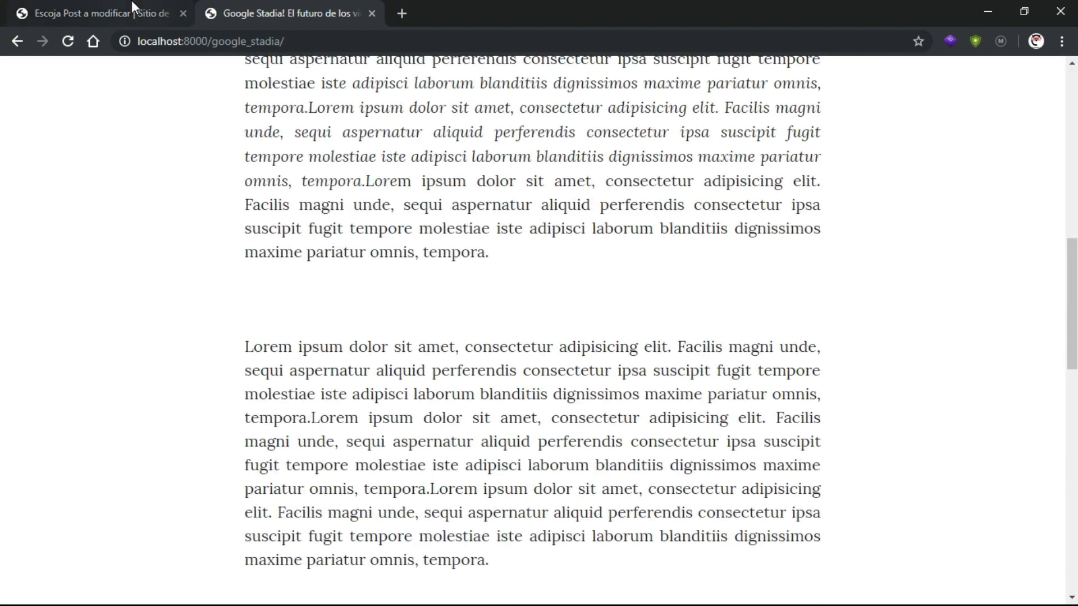
pyautogui.click(132, 7)
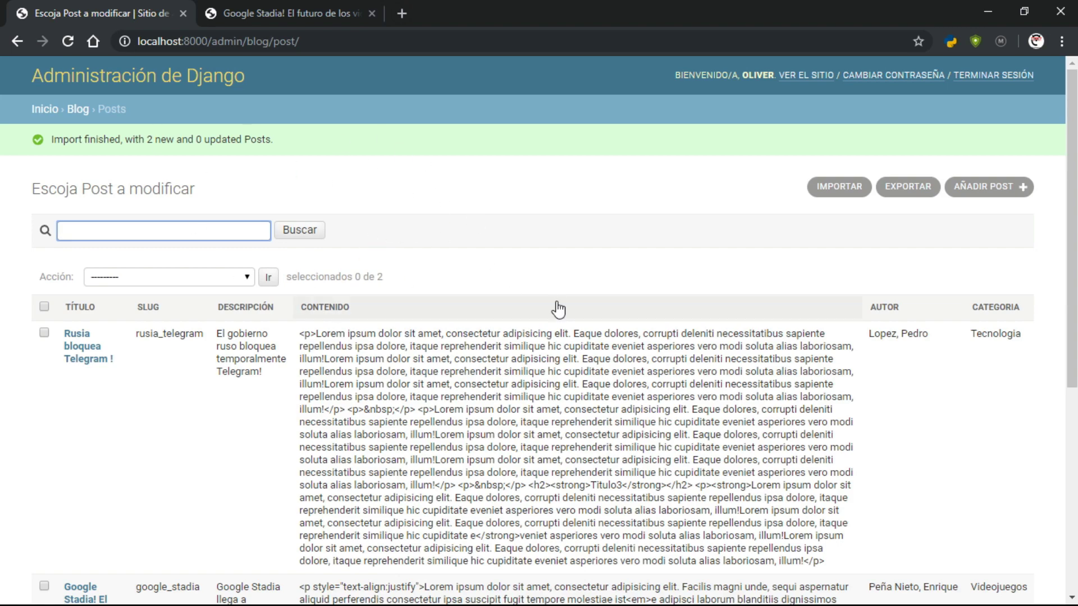
pyautogui.click(340, 14)
pyautogui.scroll(8, 609, 373)
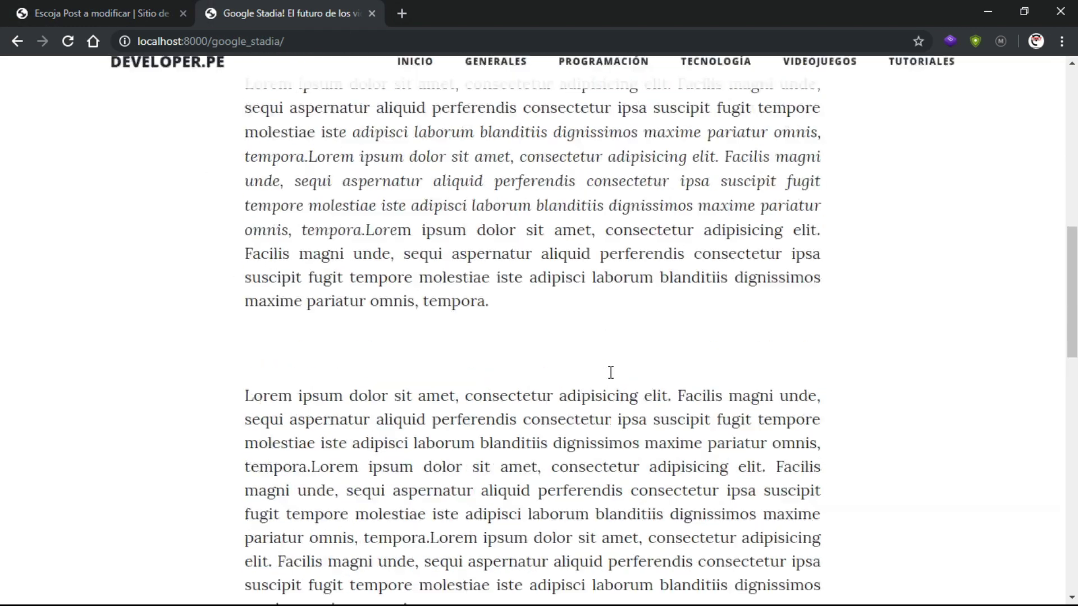
pyautogui.scroll(-6, 518, 409)
pyautogui.click(163, 14)
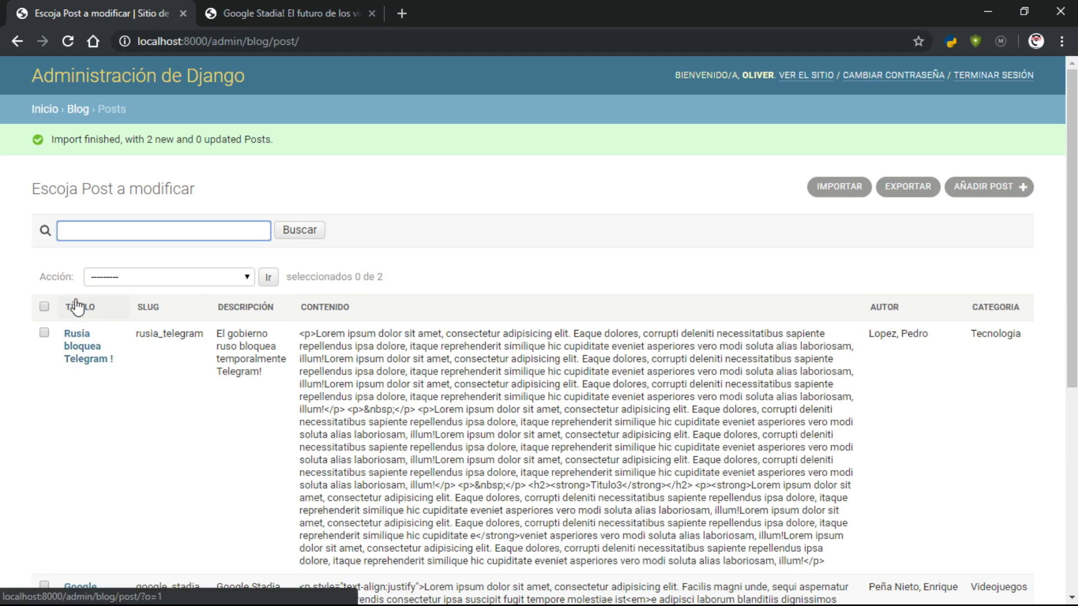
# Open the 'Rusia bloquea Telegram !' post and inspect its title, slug and description fields
pyautogui.click(80, 350)
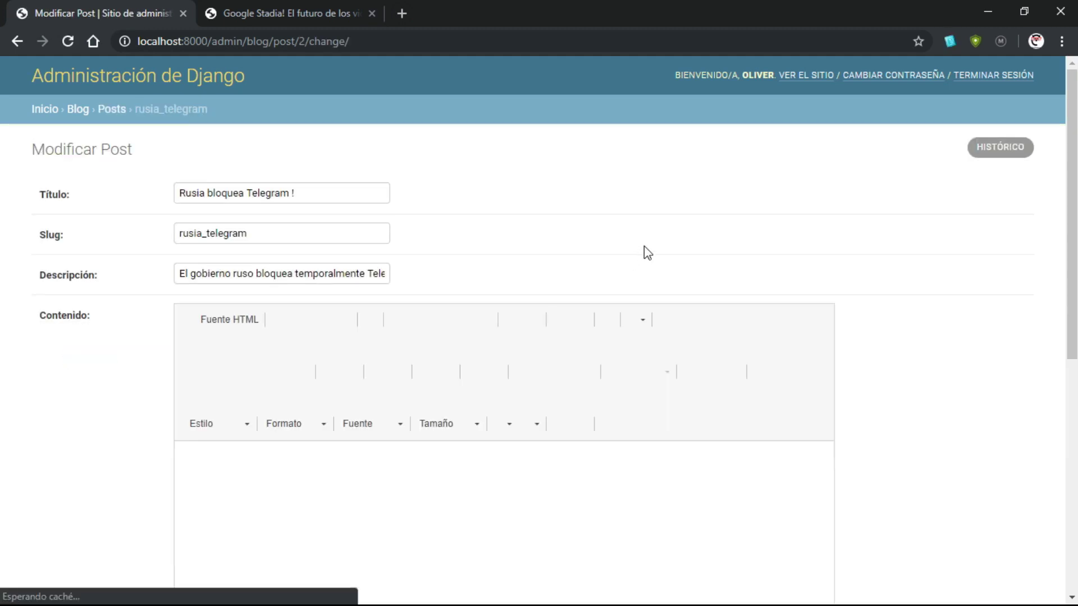
pyautogui.click(293, 193)
pyautogui.tripleClick(293, 193)
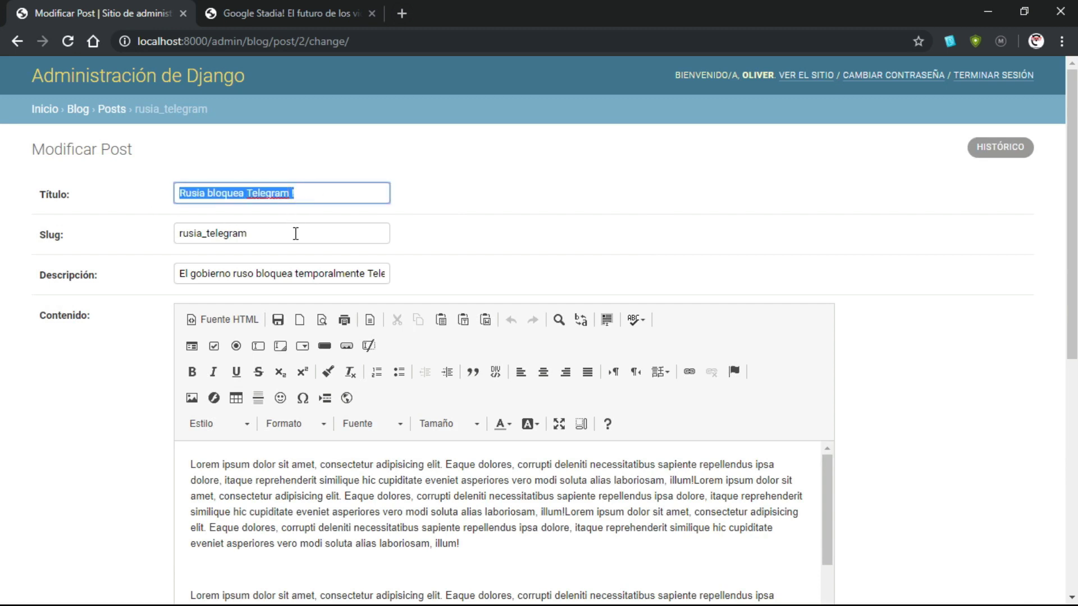
pyautogui.press('Tab')
pyautogui.click(179, 273)
pyautogui.moveTo(180, 273); pyautogui.dragTo(544, 279)
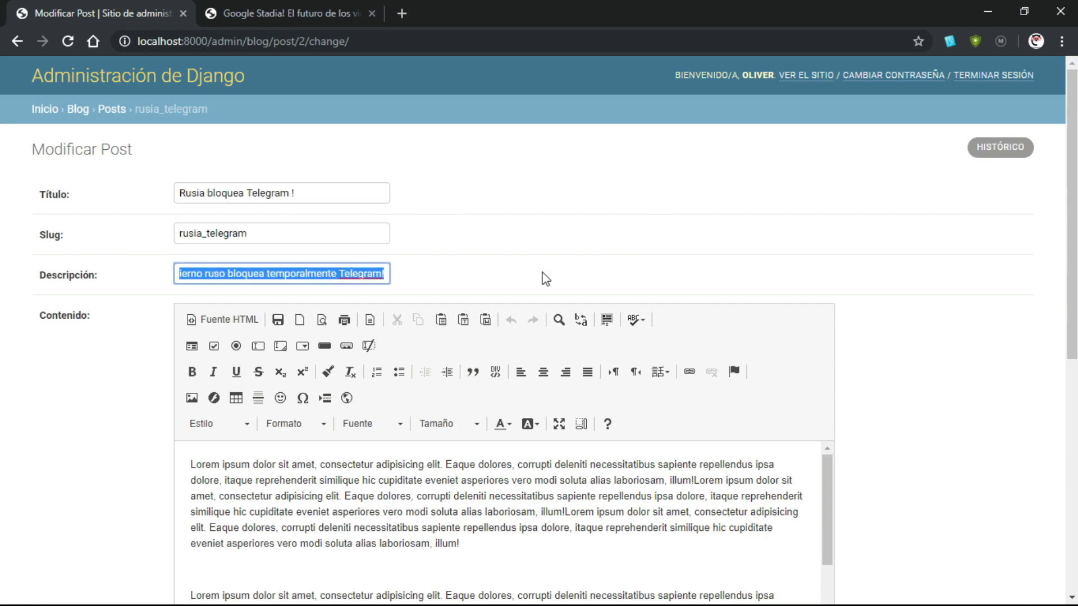
pyautogui.click(558, 260)
# Scroll through the post's CKEditor content, briefly comparing with the Google Stadia article tab
pyautogui.scroll(-3, 561, 264)
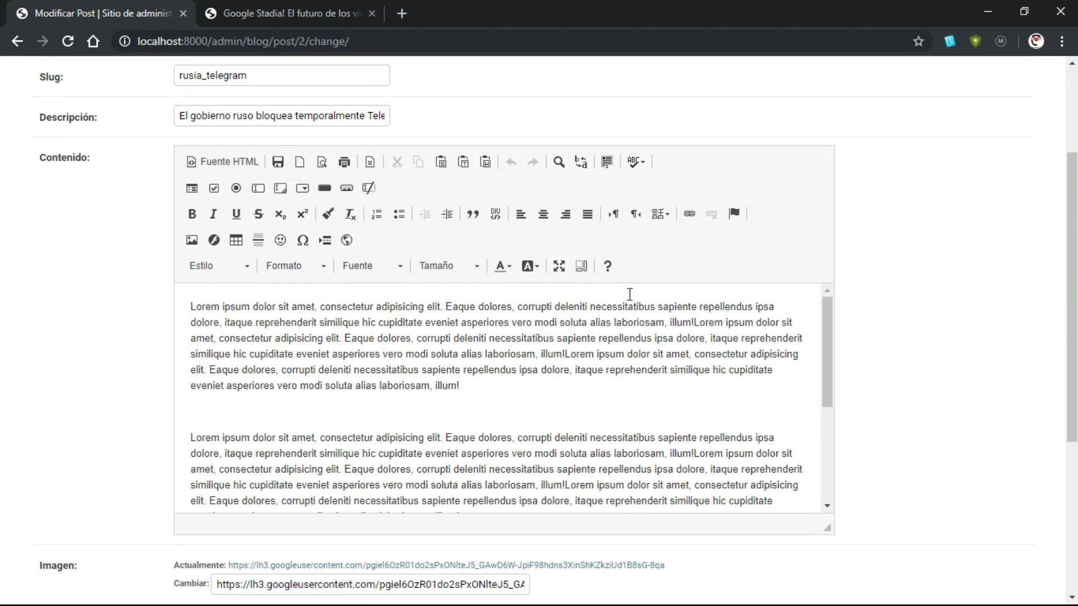
pyautogui.scroll(-3, 674, 294)
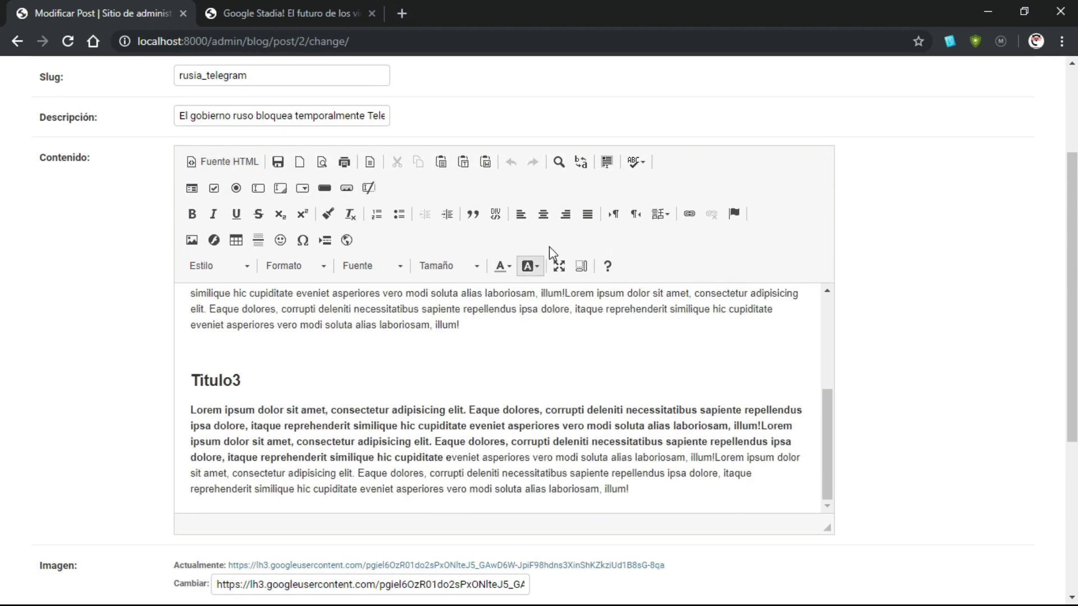
pyautogui.scroll(-5, 922, 267)
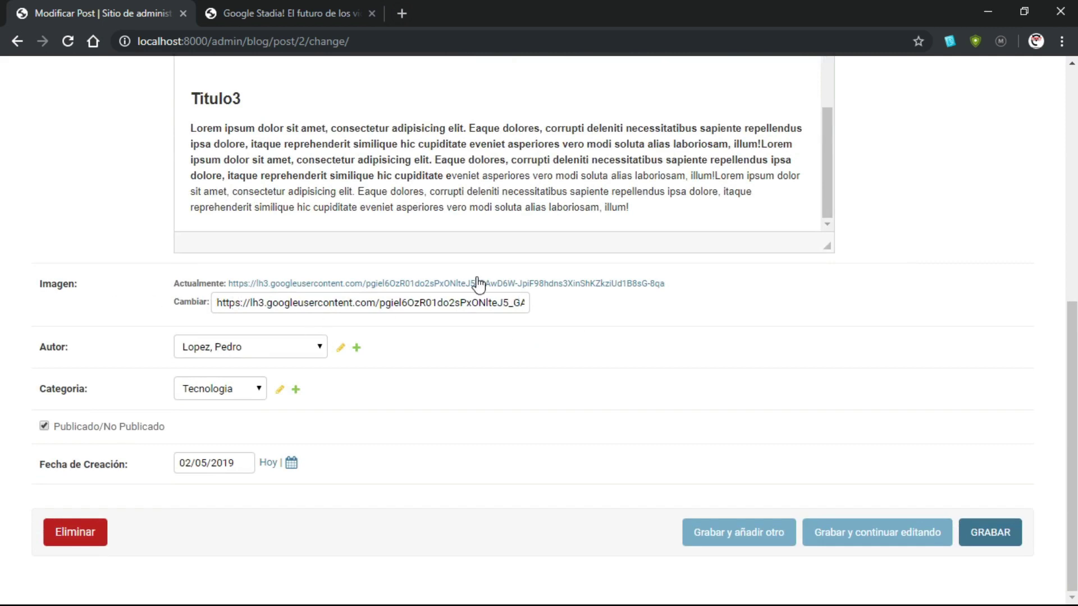
pyautogui.click(298, 11)
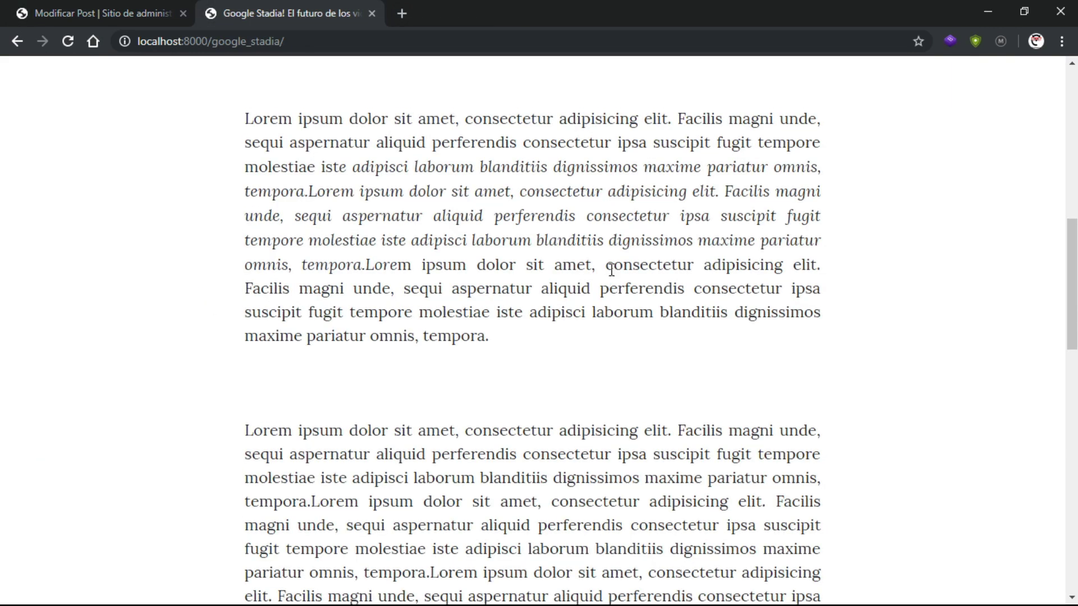
pyautogui.scroll(12, 685, 119)
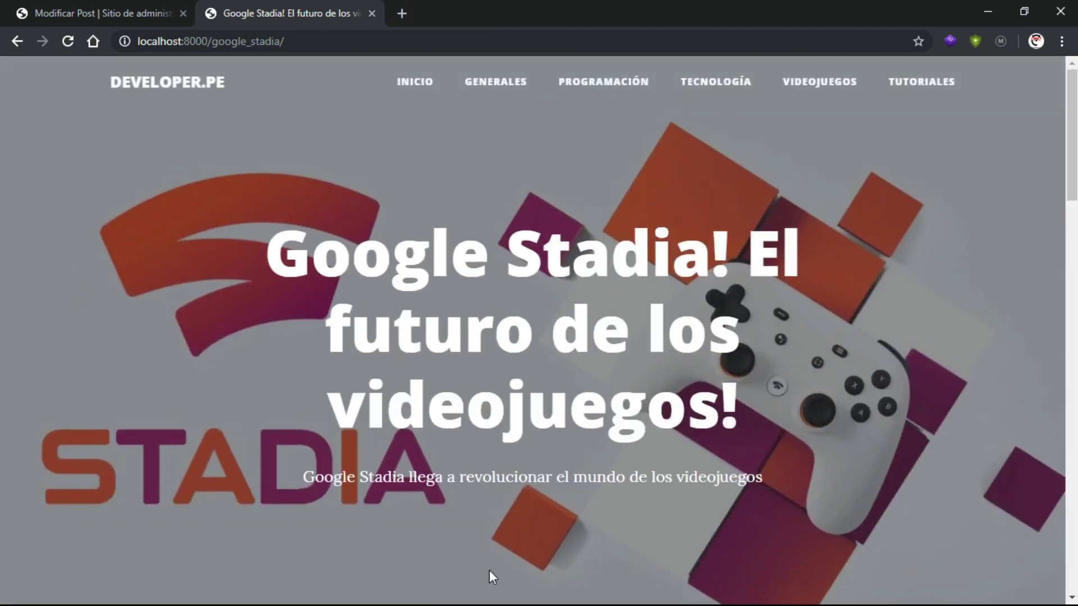
pyautogui.click(112, 5)
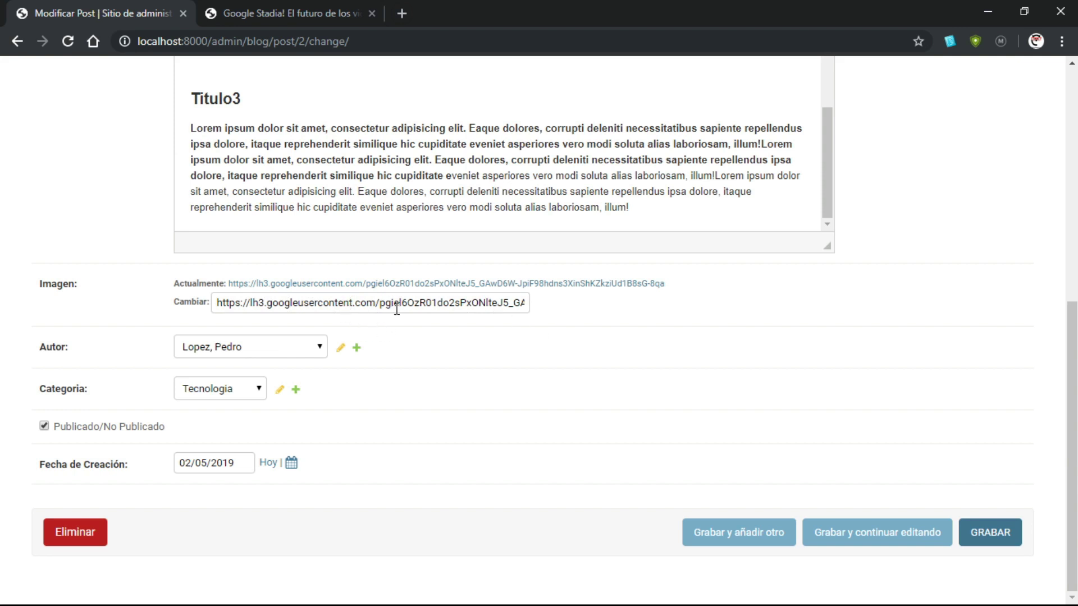
pyautogui.scroll(8, 597, 333)
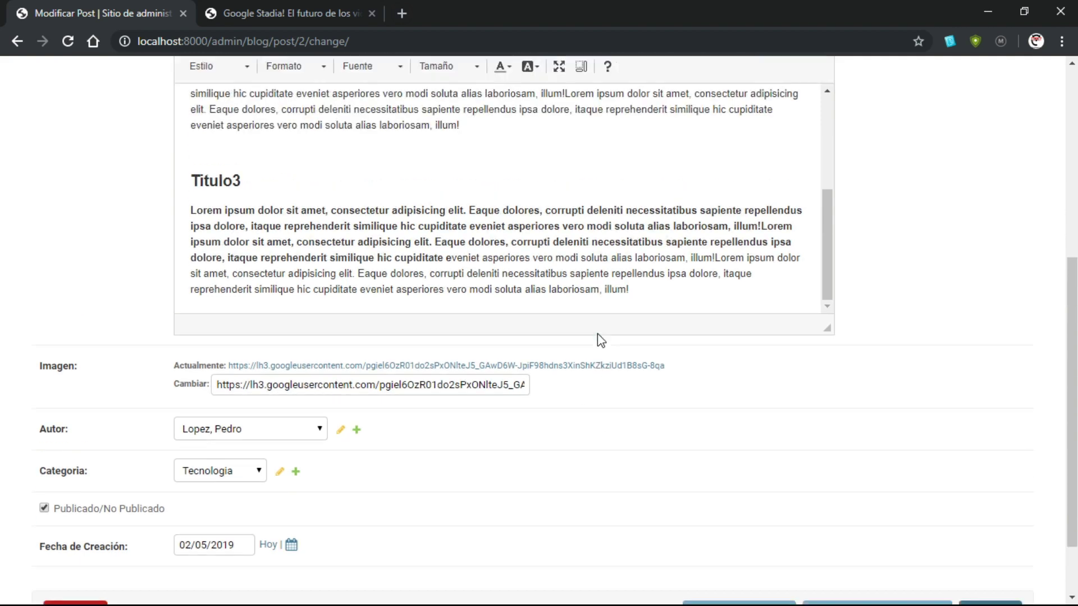
pyautogui.scroll(-8, 922, 401)
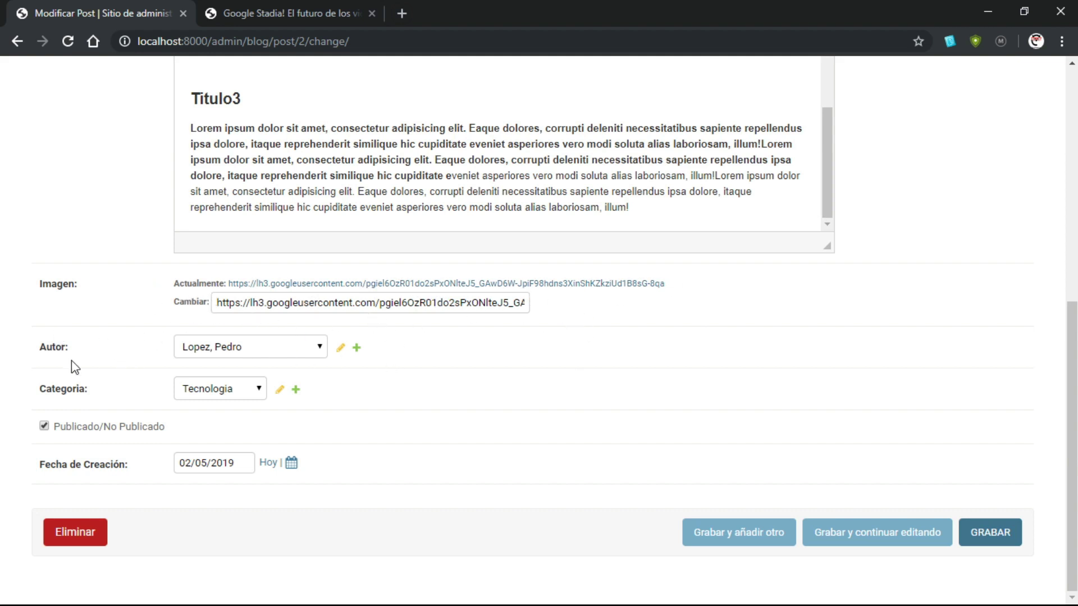
# Check the author, category and creation date options without changing them
pyautogui.click(226, 355)
pyautogui.click(226, 355)
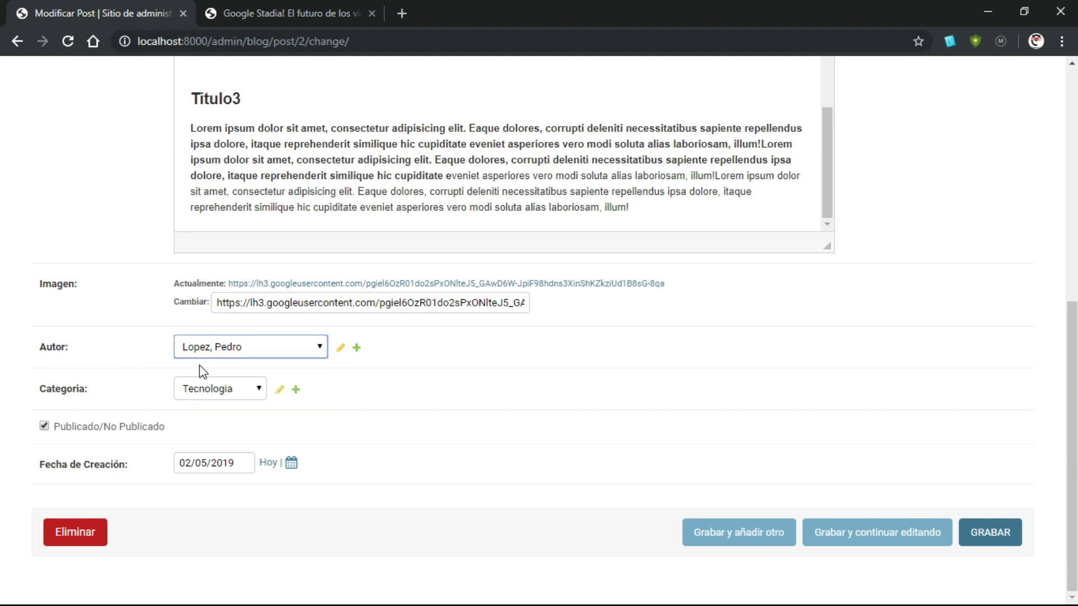
pyautogui.click(188, 394)
pyautogui.click(188, 394)
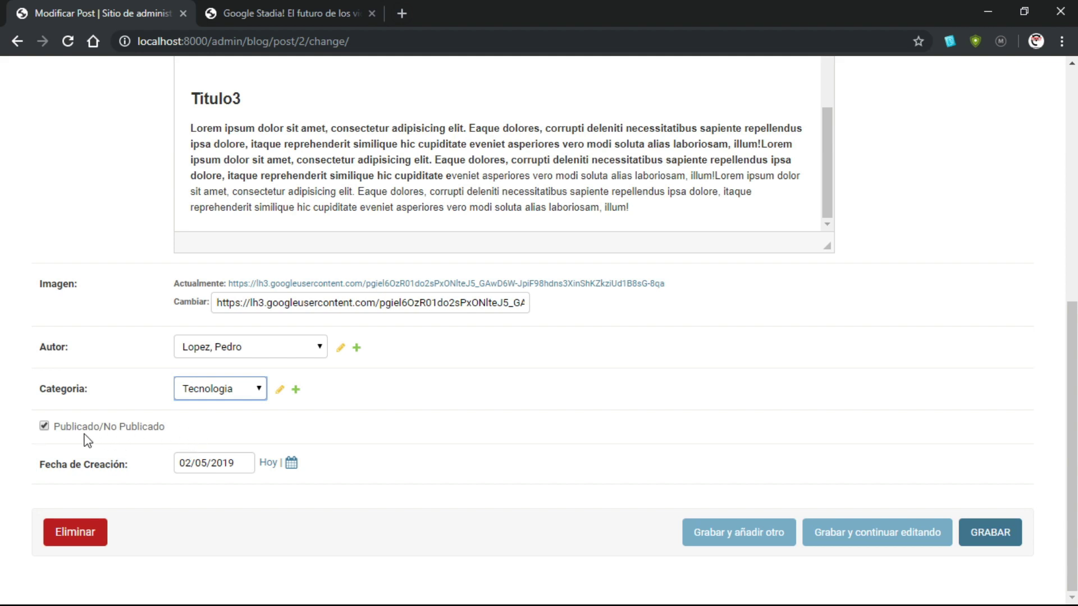
pyautogui.click(231, 460)
pyautogui.click(331, 449)
pyautogui.scroll(7, 500, 409)
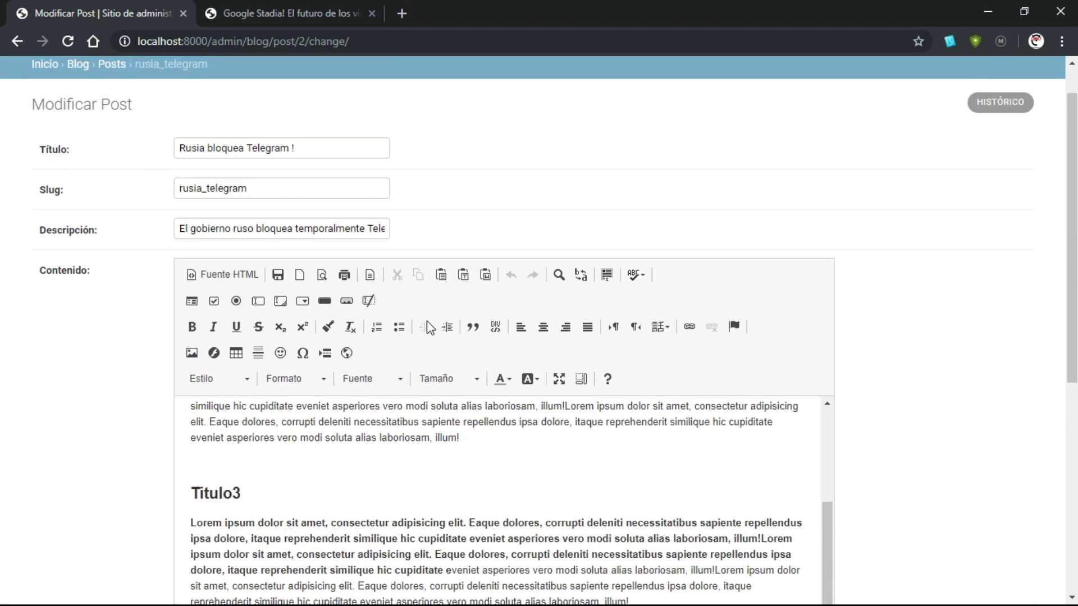
pyautogui.scroll(-3, 426, 321)
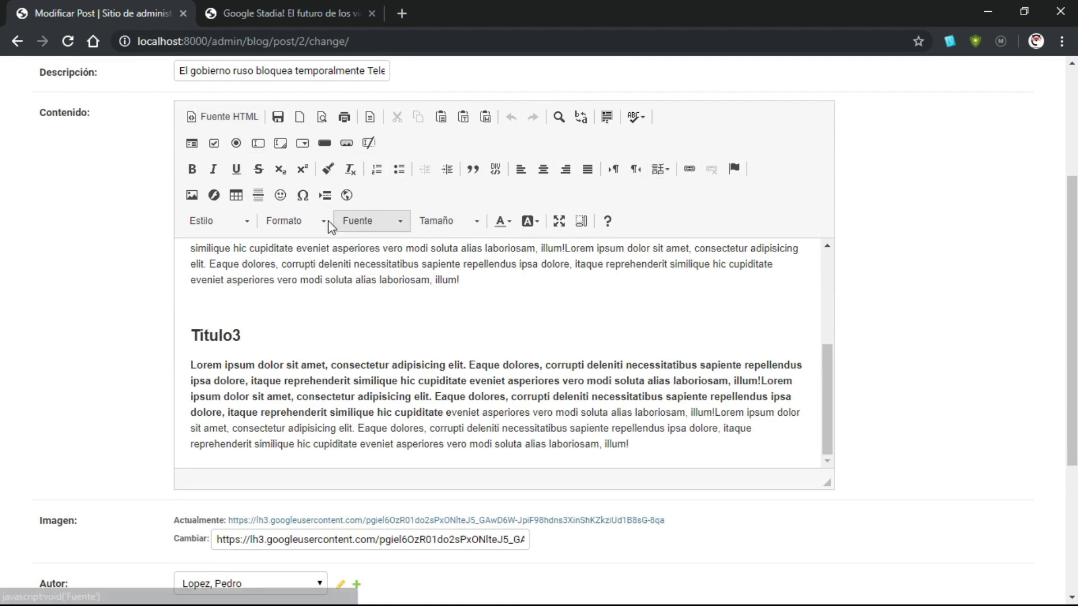
pyautogui.scroll(10, 252, 303)
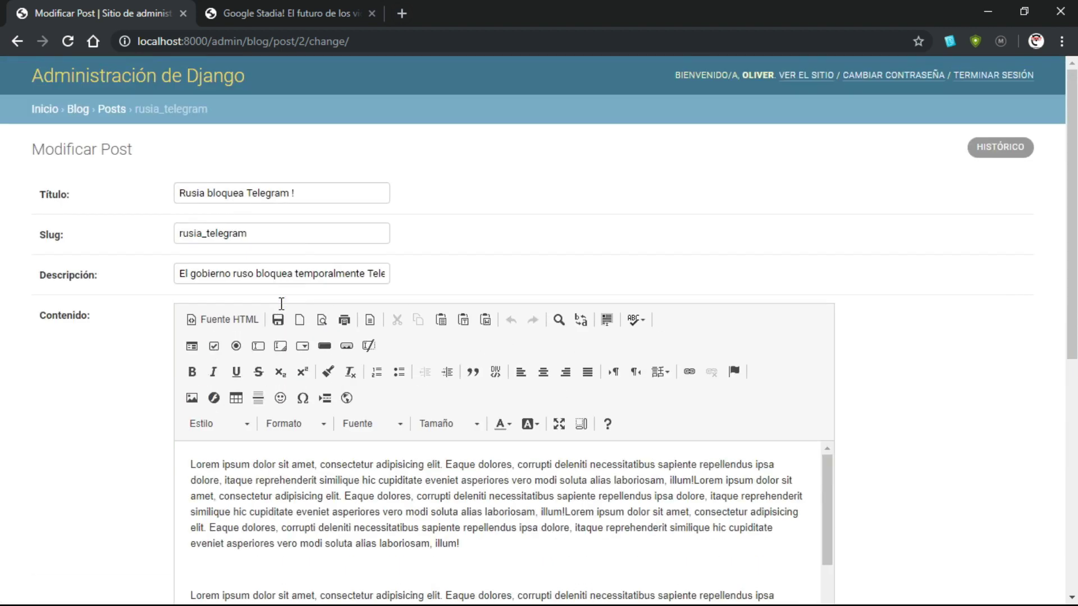
# Make the content's first paragraph bold and save the post
pyautogui.scroll(-3, 282, 306)
pyautogui.moveTo(481, 381); pyautogui.dragTo(191, 307)
pyautogui.click(191, 214)
pyautogui.click(491, 371)
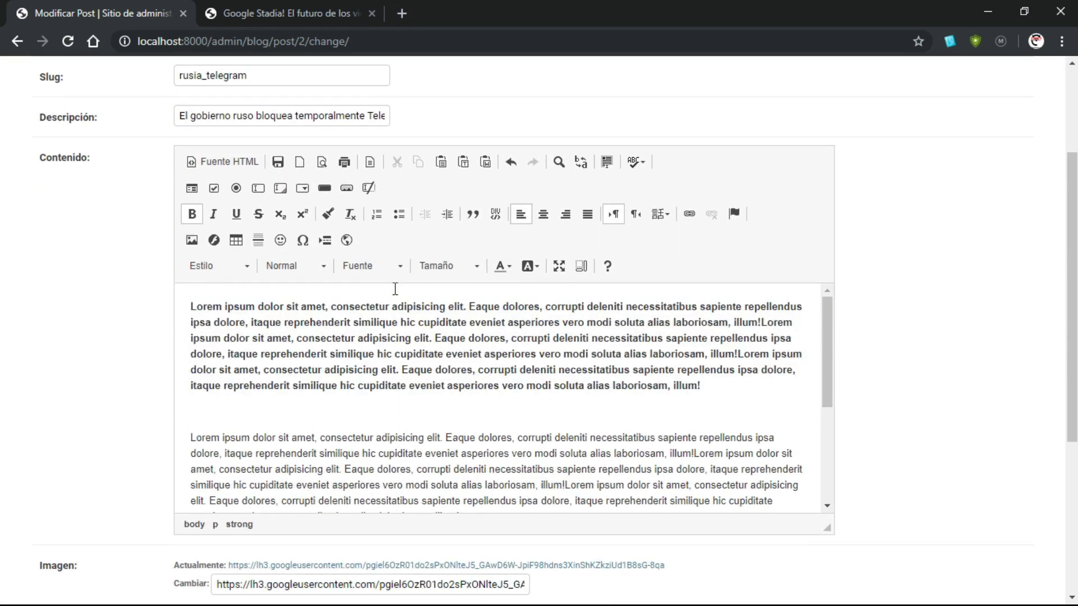
pyautogui.scroll(-5, 877, 283)
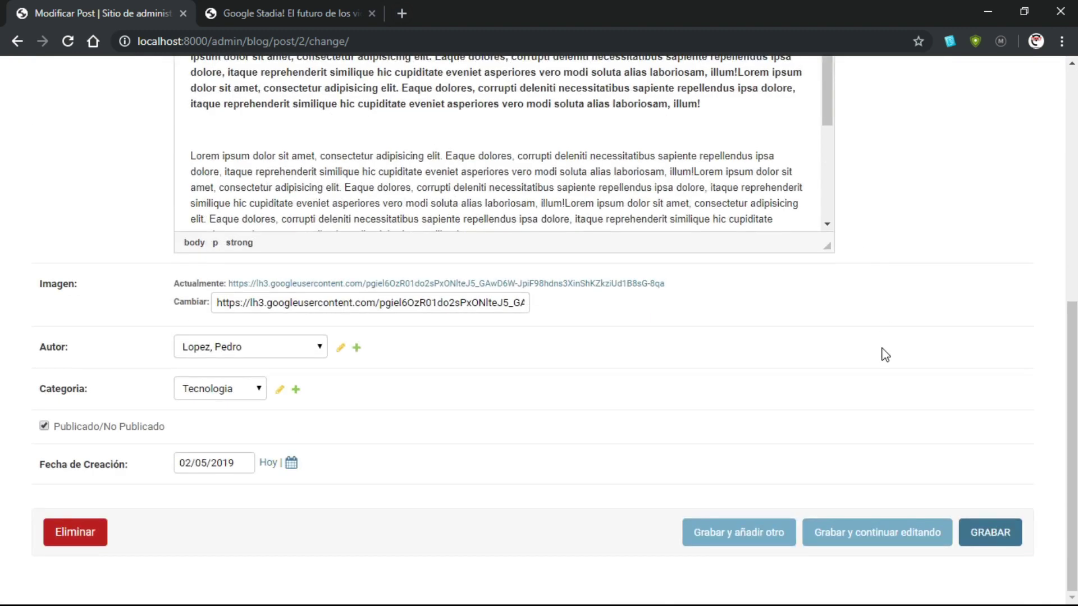
pyautogui.click(989, 527)
pyautogui.scroll(2, 418, 266)
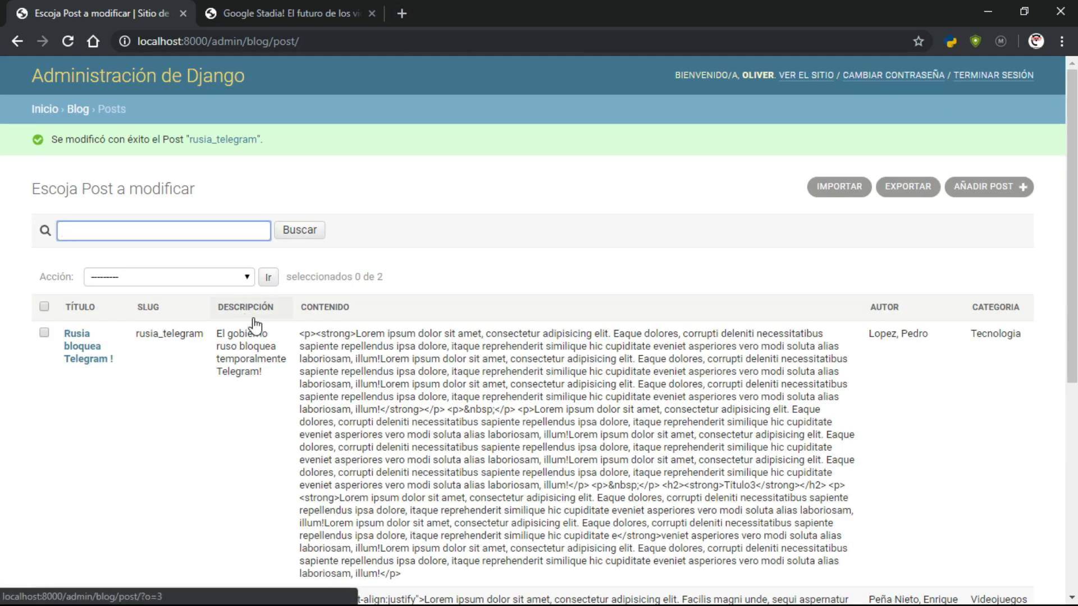
# Open the published Rusia post in a new tab from the blog home page, then return to the admin post list and reopen the post
pyautogui.click(265, 11)
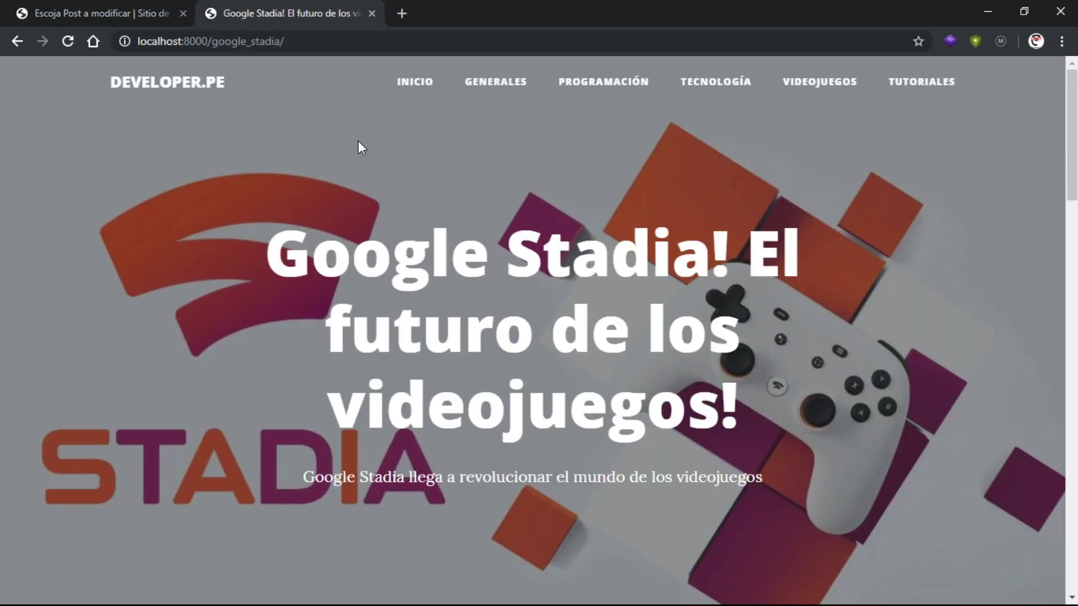
pyautogui.click(426, 89)
pyautogui.scroll(-5, 446, 380)
pyautogui.rightClick(449, 335)
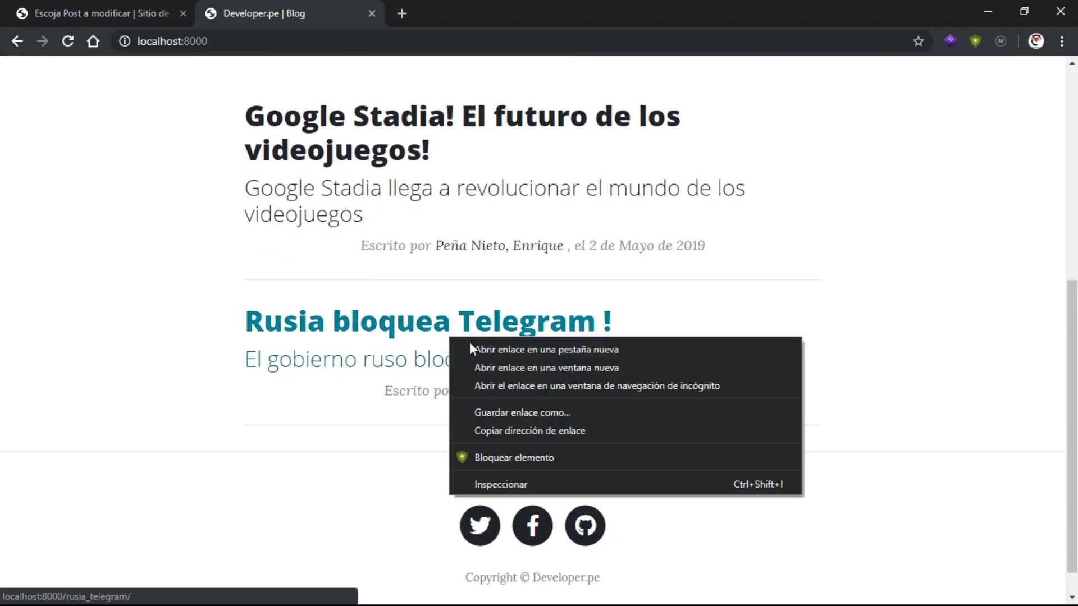
pyautogui.click(471, 348)
pyautogui.hotkey('ctrl', 'Tab')
pyautogui.scroll(-5, 452, 276)
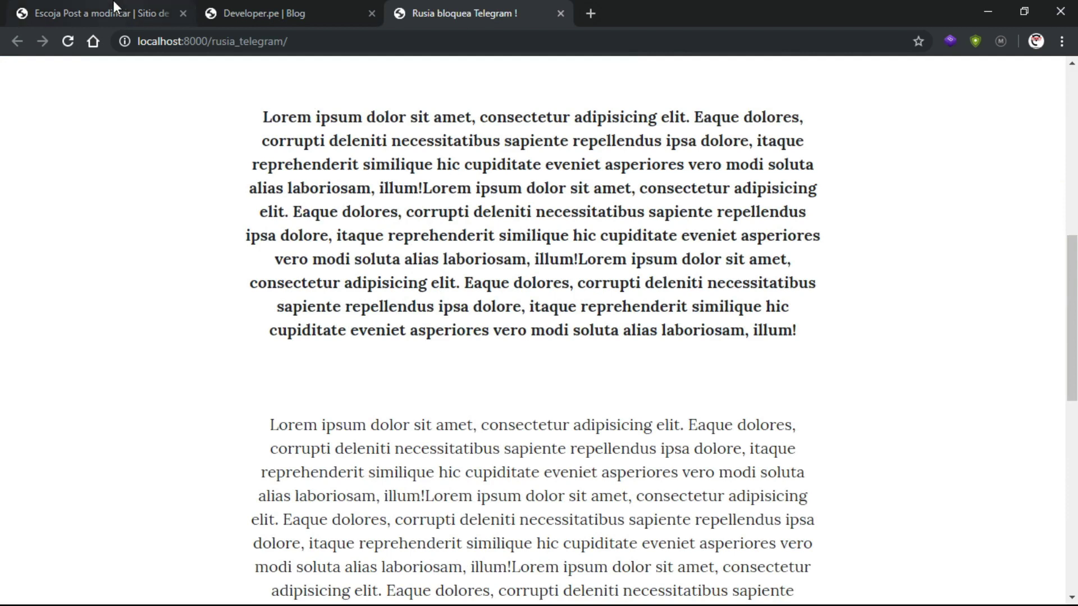
pyautogui.click(101, 13)
pyautogui.click(87, 355)
# Switch the first paragraph from bold to italic and save the post
pyautogui.scroll(-3, 351, 302)
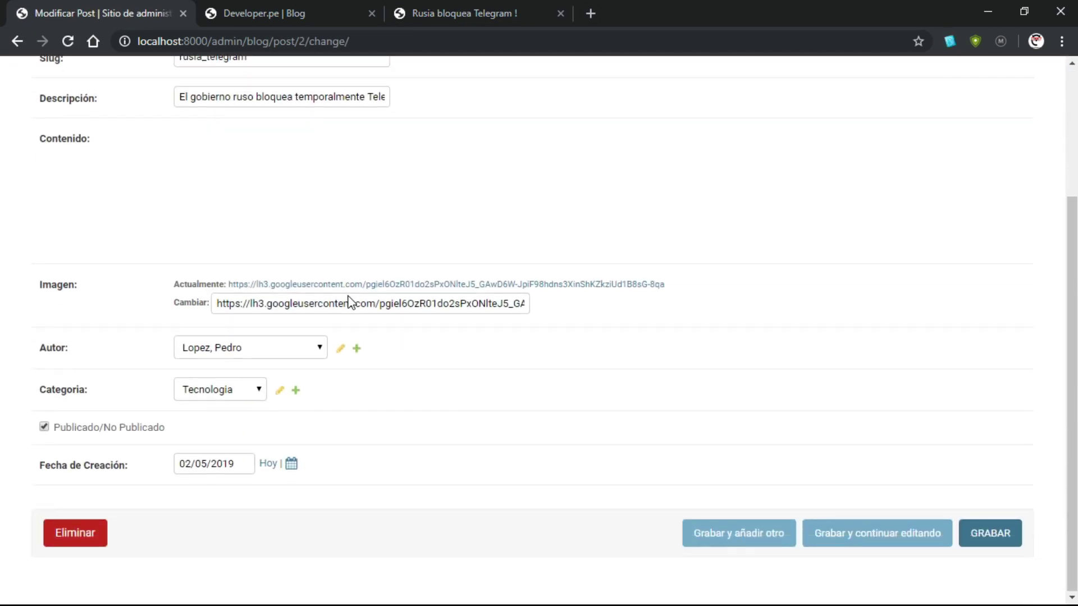
pyautogui.moveTo(719, 373); pyautogui.dragTo(189, 285)
pyautogui.click(213, 194)
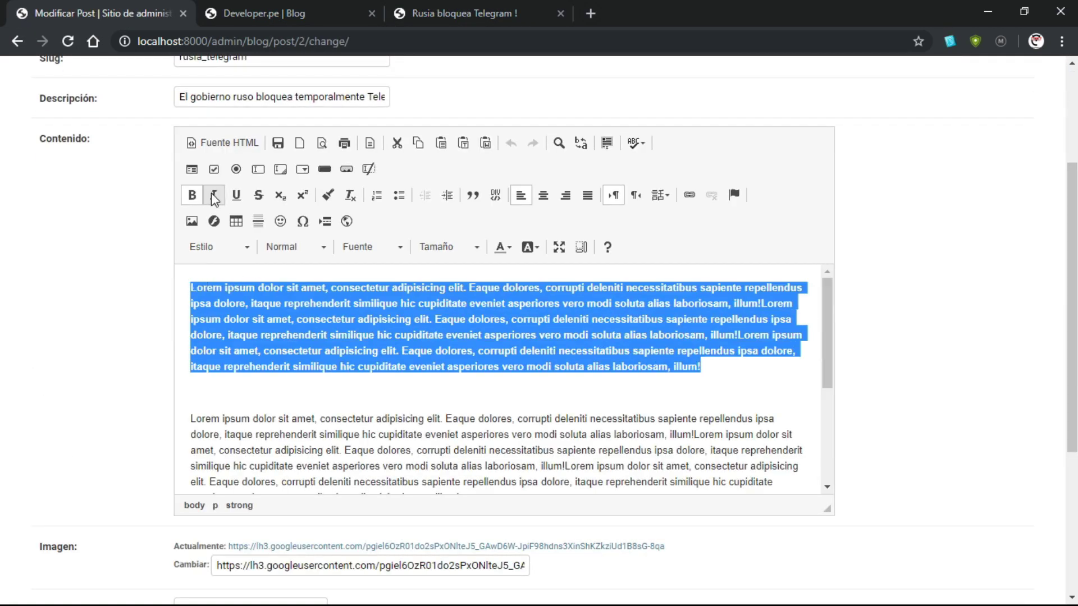
pyautogui.click(193, 196)
pyautogui.click(510, 368)
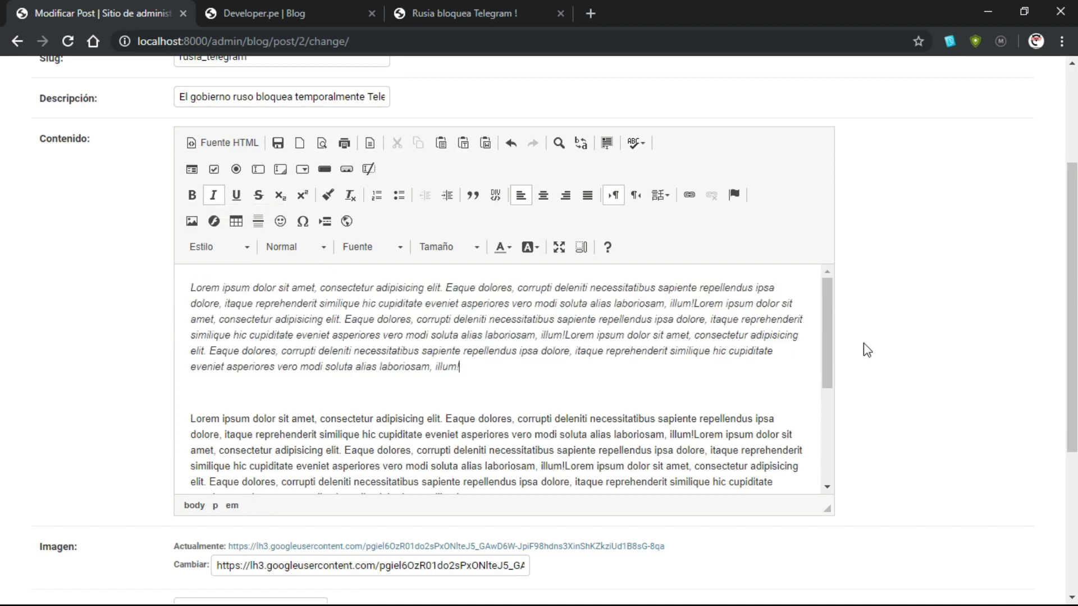
pyautogui.scroll(-5, 863, 348)
pyautogui.click(976, 522)
# Reload the published post to confirm the italic text, then reopen the post in admin
pyautogui.click(417, 2)
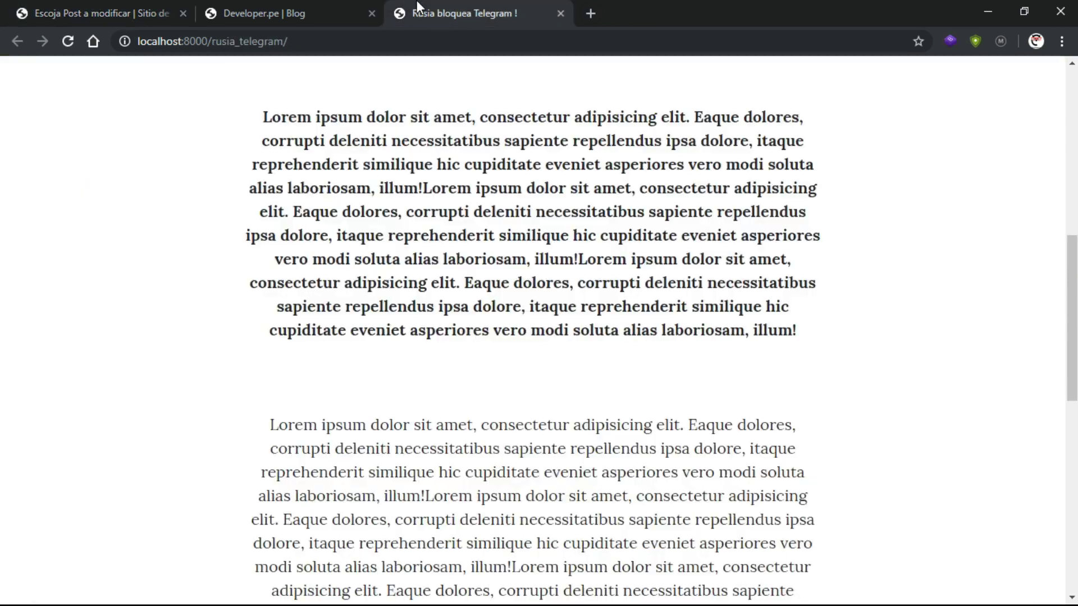
pyautogui.click(64, 42)
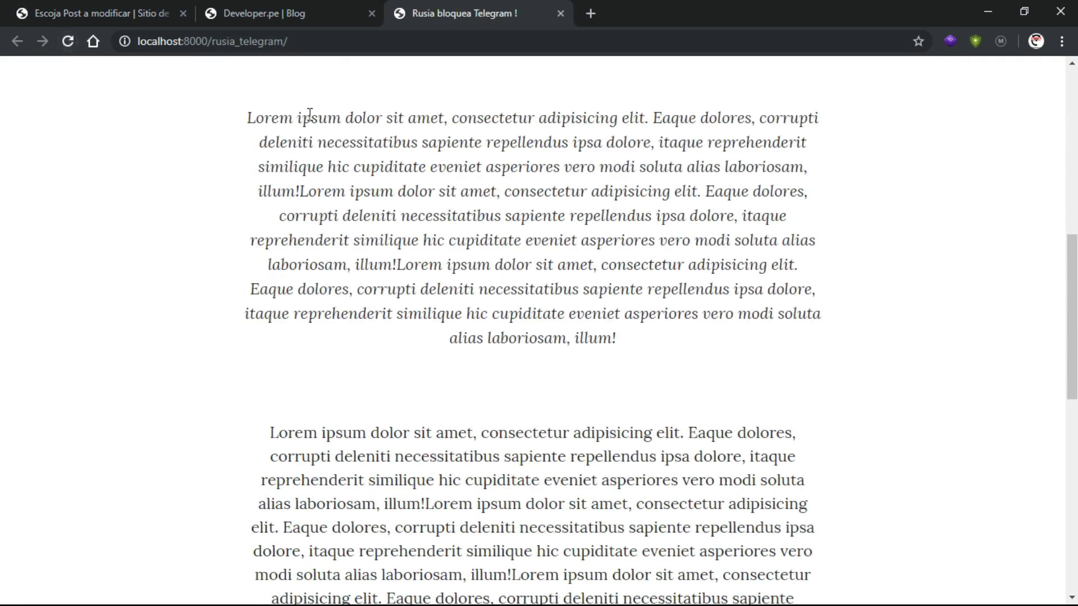
pyautogui.click(101, 8)
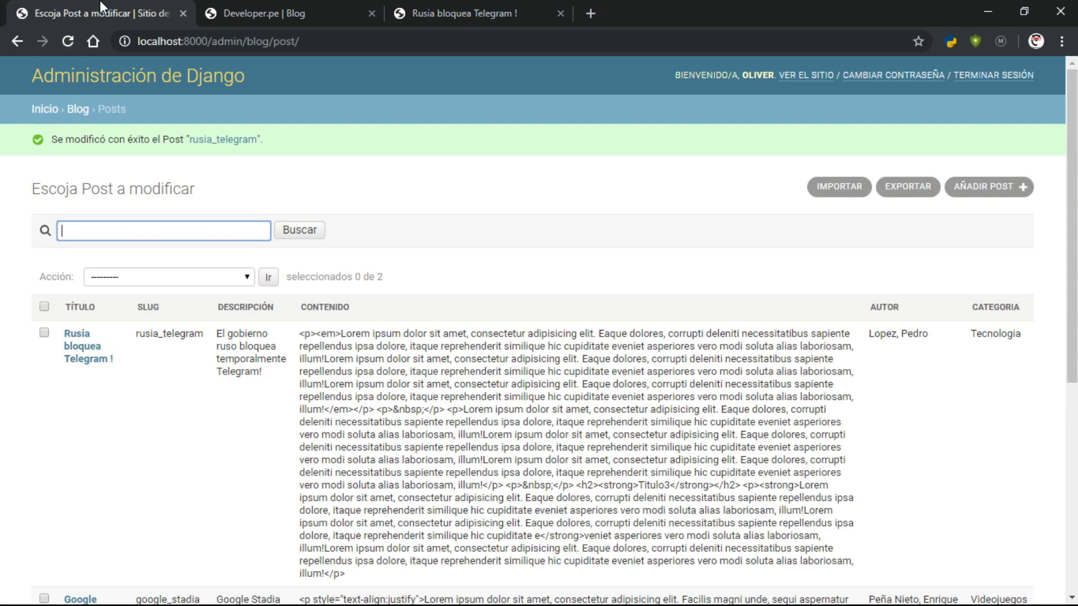
pyautogui.click(459, 10)
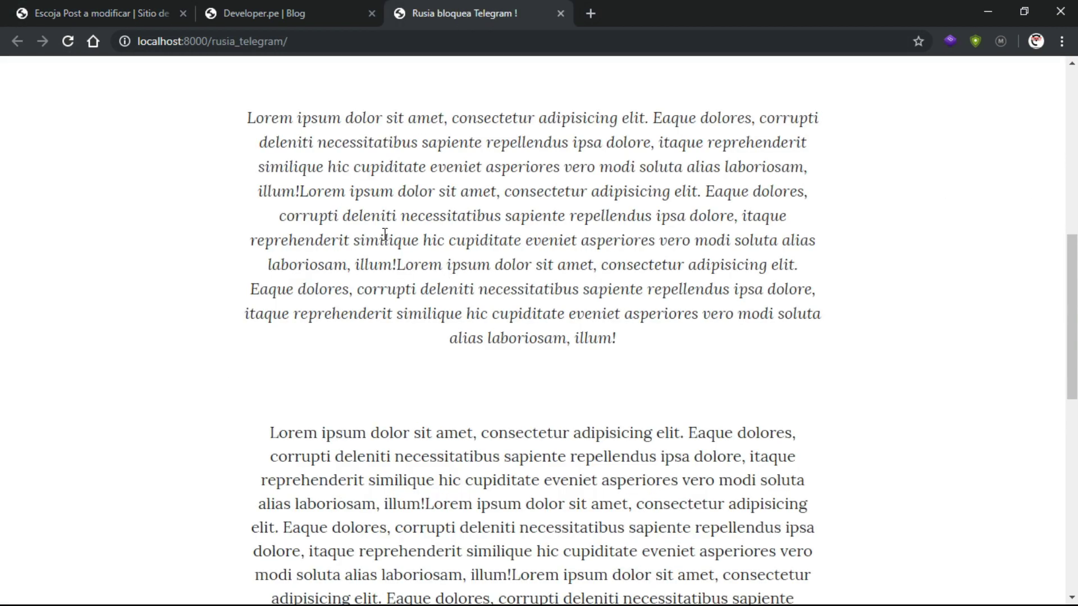
pyautogui.click(98, 7)
pyautogui.click(84, 351)
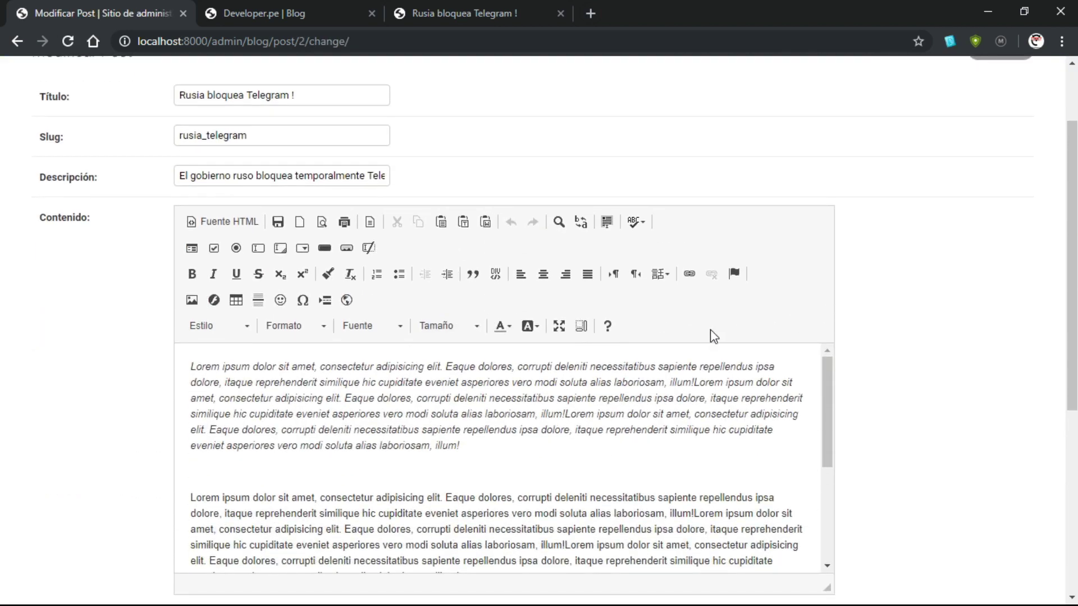
# Maximize the content editor, bring up the Image properties dialog, and start a new browser tab
pyautogui.click(559, 333)
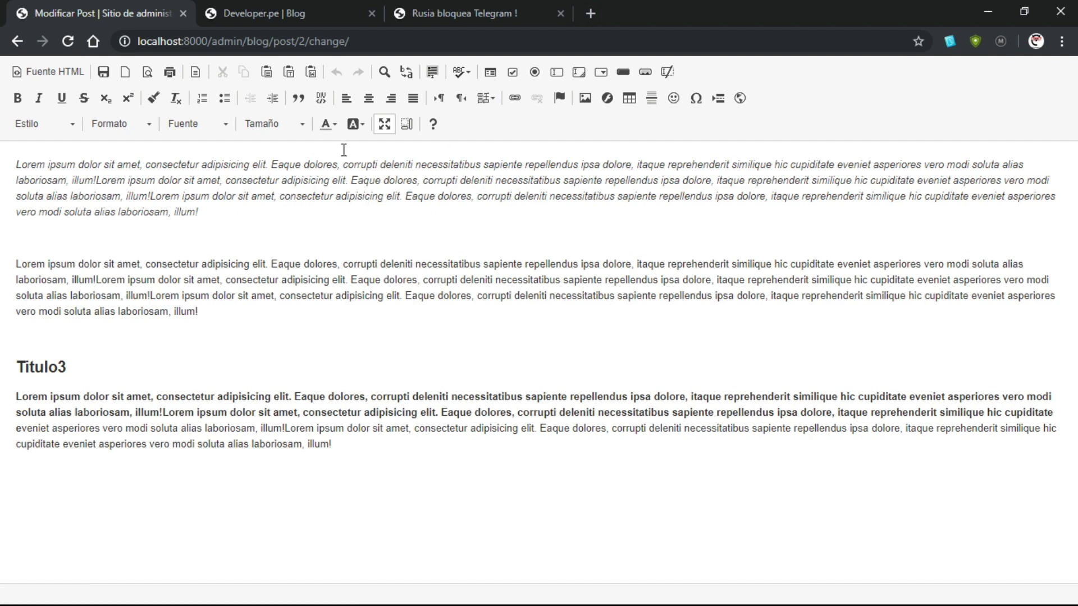
pyautogui.click(586, 99)
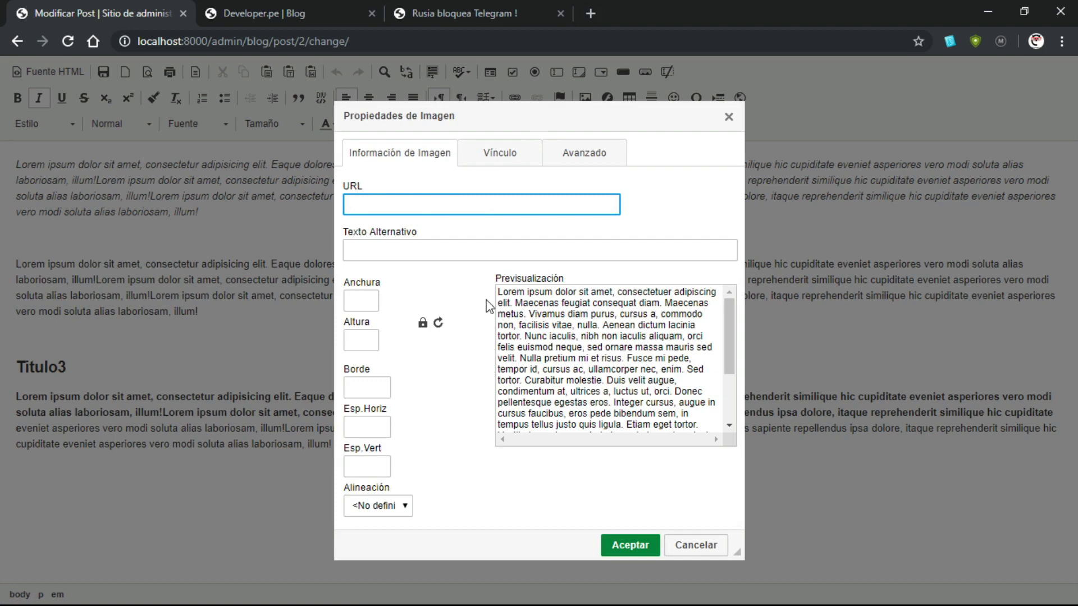
pyautogui.click(592, 13)
# Search Google Images for 'telegram' and copy the WhatsApp–Telegram picture's image address
pyautogui.click(963, 114)
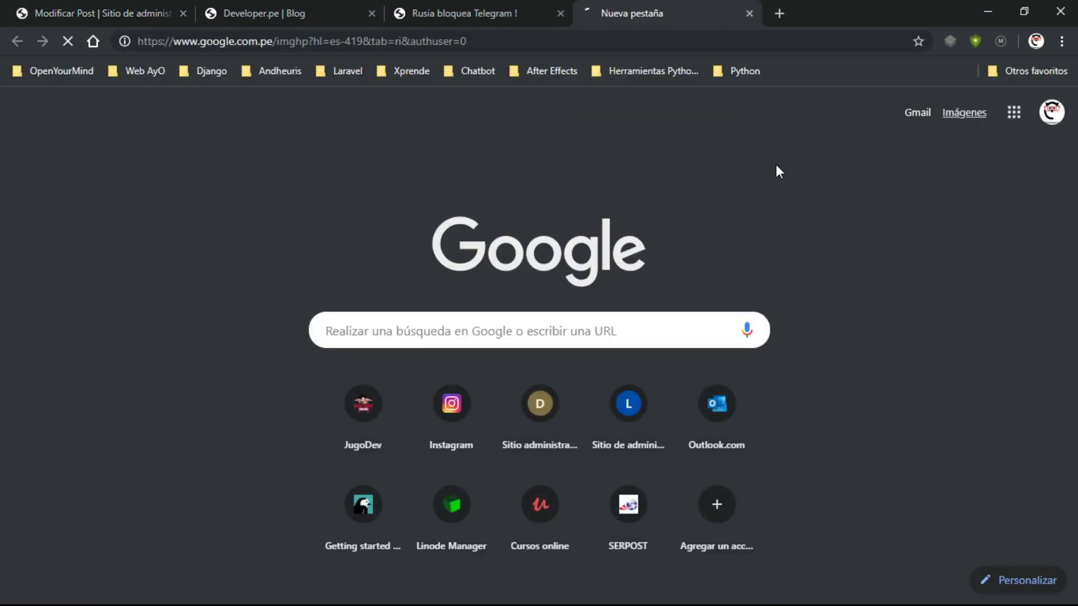
pyautogui.write('tele')
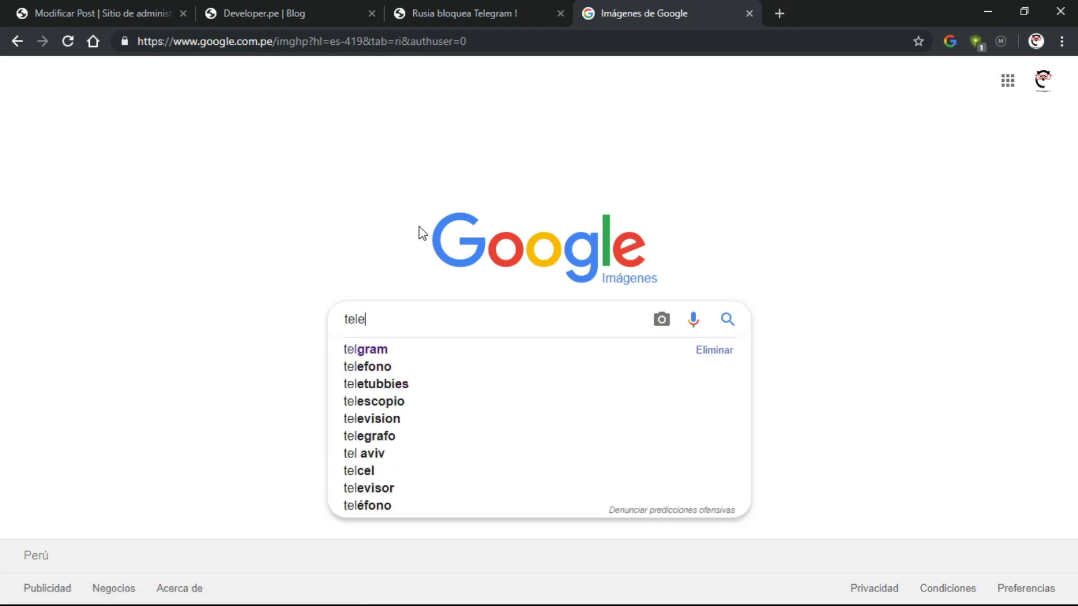
pyautogui.write('gram')
pyautogui.press('Return')
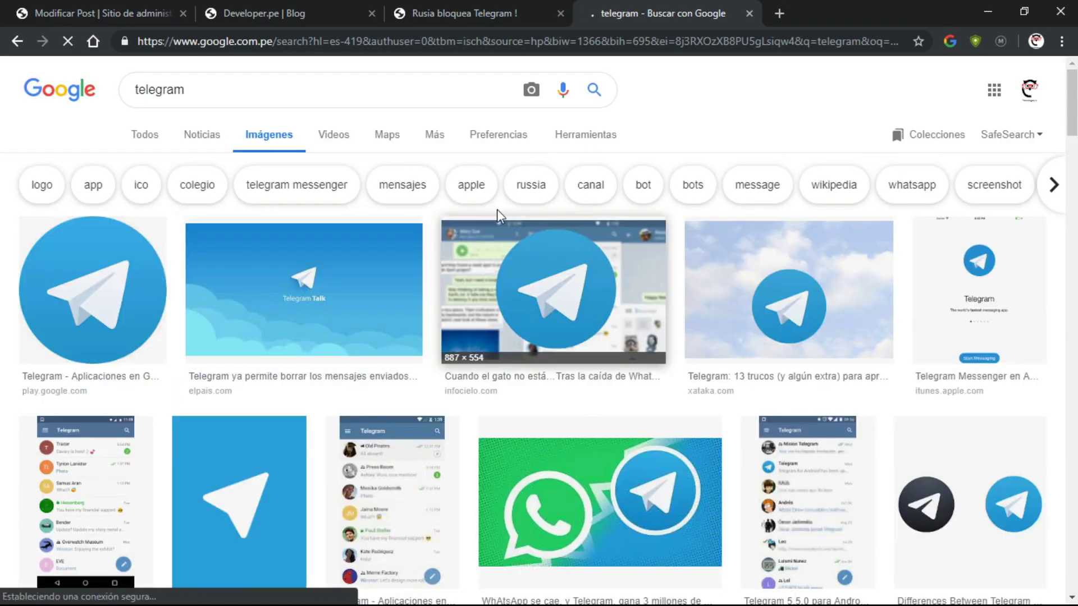
pyautogui.scroll(-5, 534, 217)
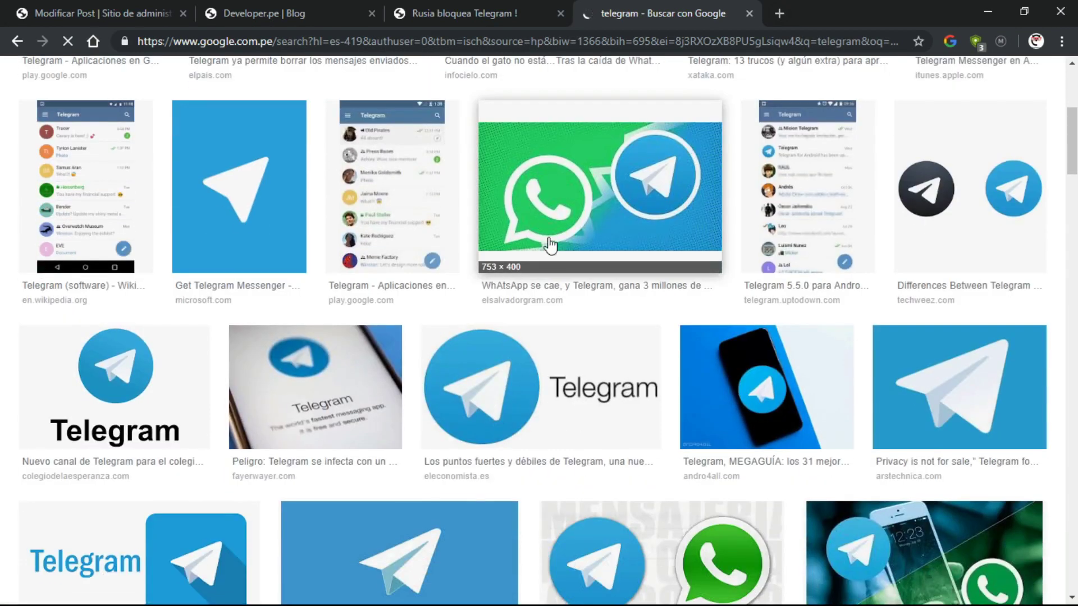
pyautogui.click(602, 220)
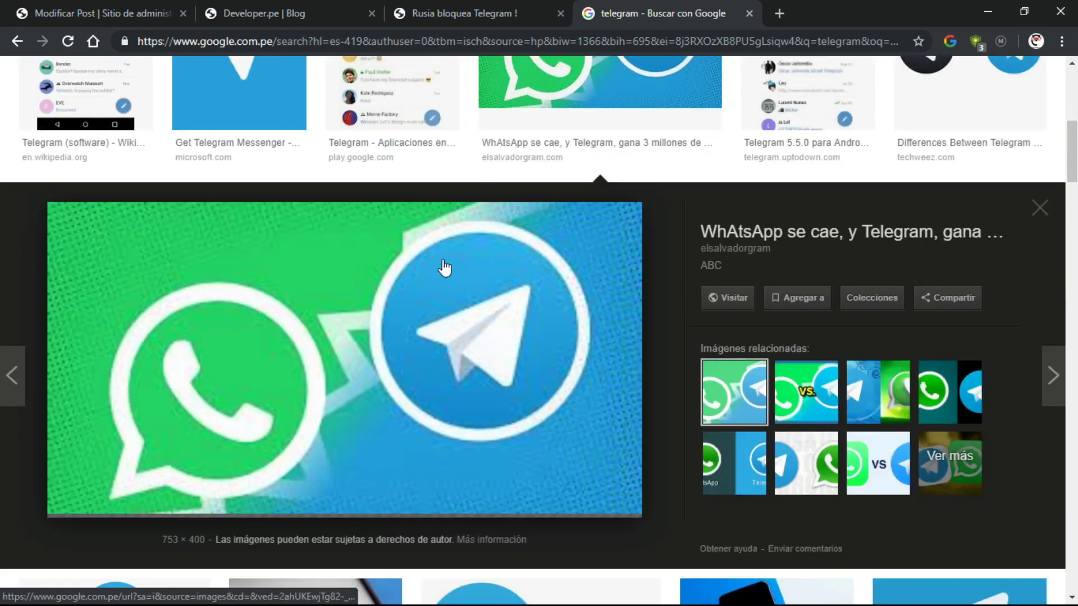
pyautogui.rightClick(395, 287)
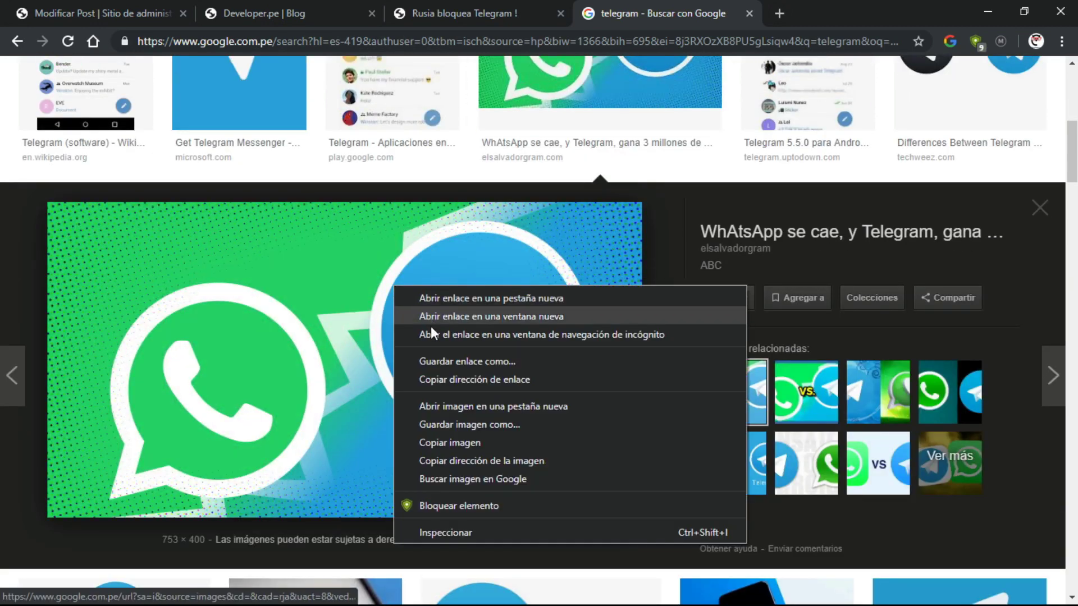
pyautogui.click(474, 461)
pyautogui.click(281, 4)
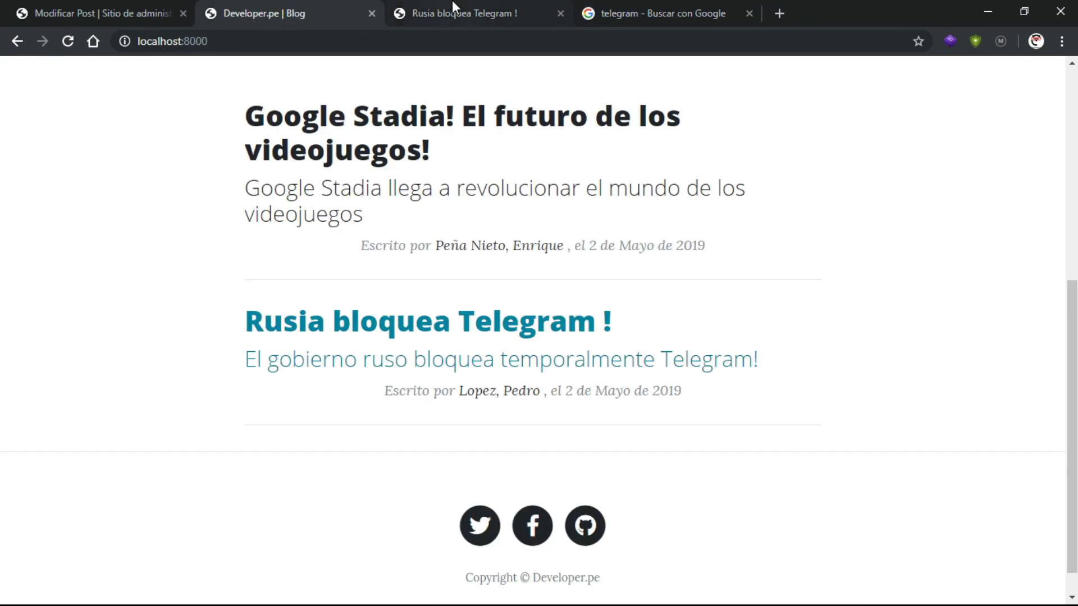
pyautogui.click(453, 4)
# Insert the image from the pasted URL with the preset width cleared
pyautogui.hotkey('ctrl', '1')
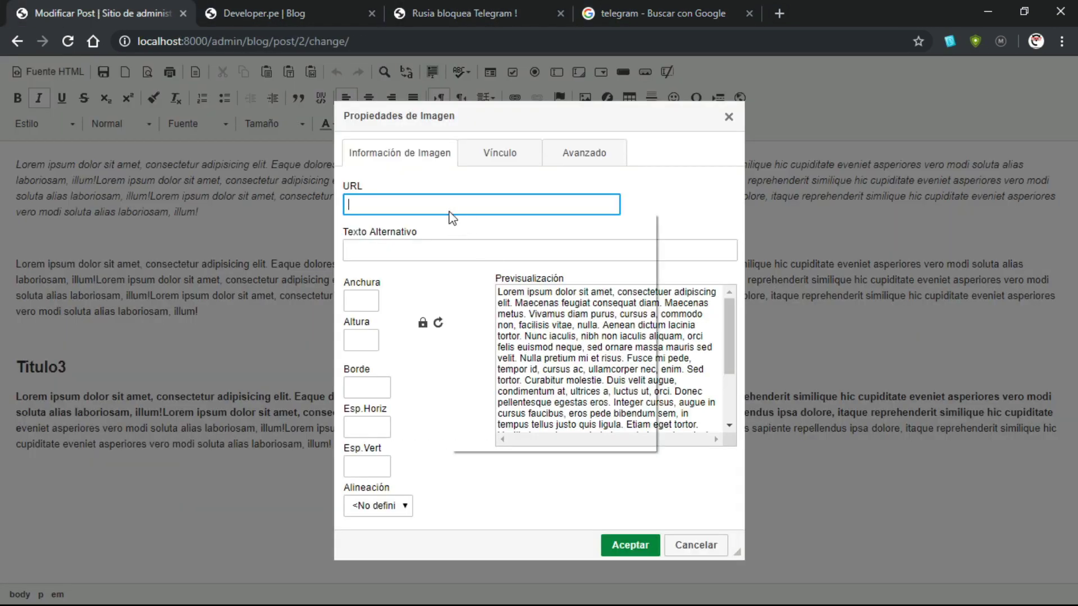
pyautogui.rightClick(448, 208)
pyautogui.click(482, 303)
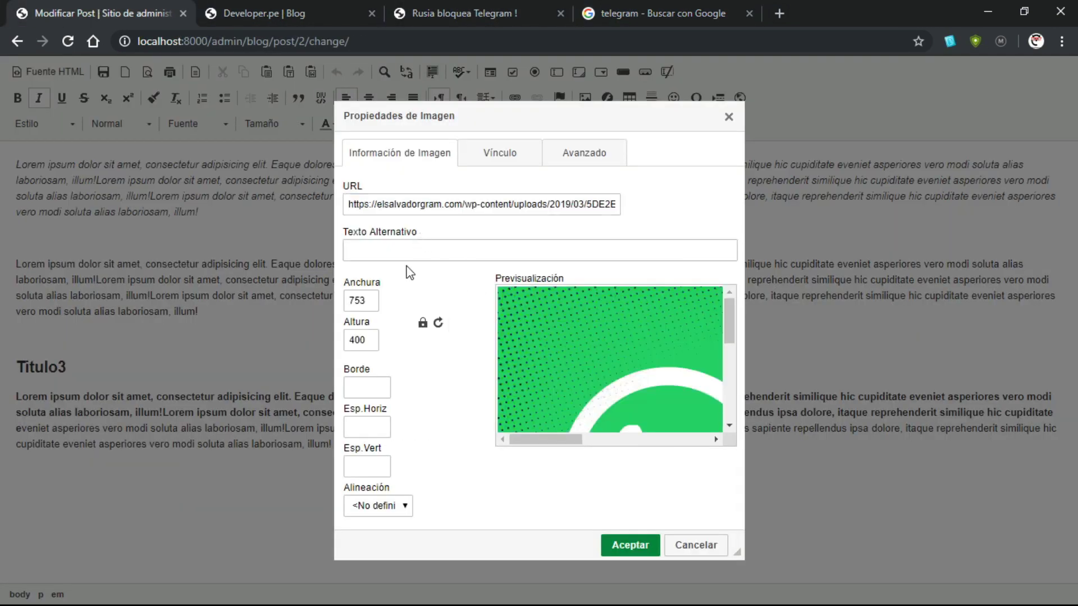
pyautogui.doubleClick(374, 301)
pyautogui.press('BackSpace')
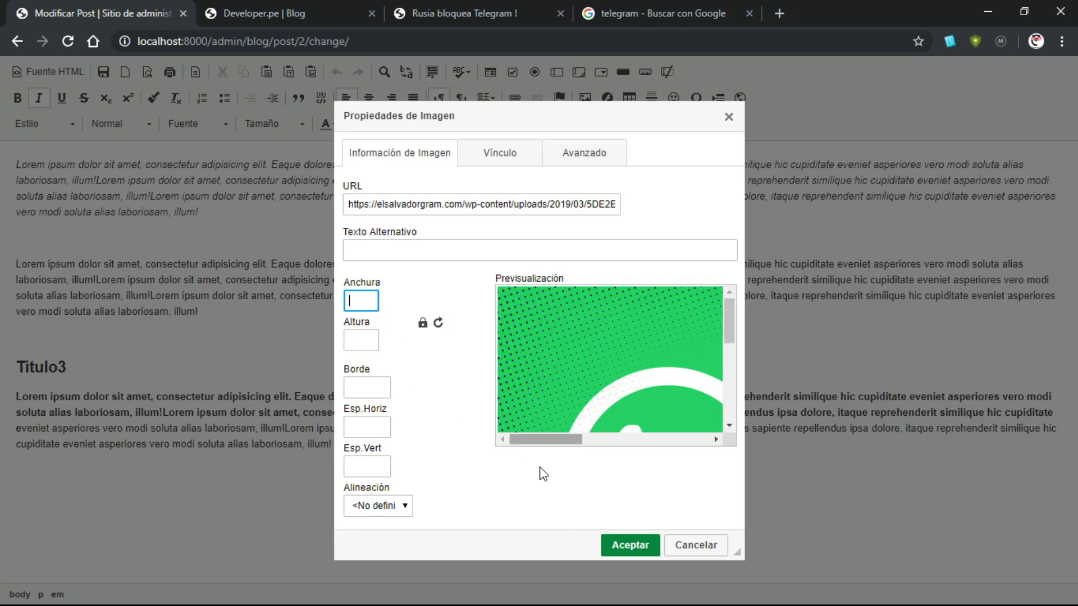
pyautogui.click(630, 544)
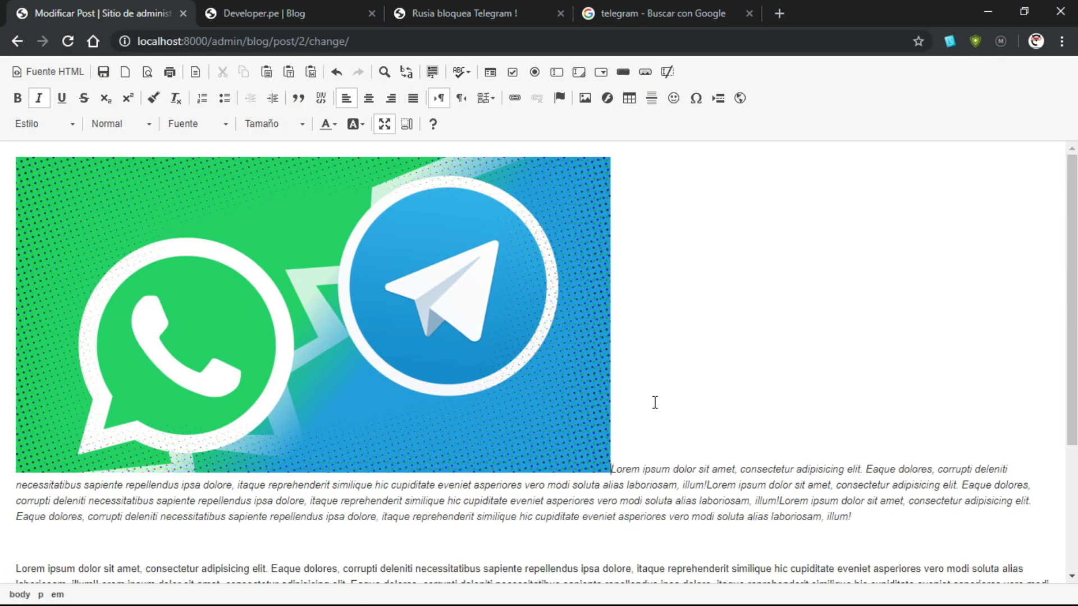
# Push the italic paragraph below the image, restore the editor size, and save the post
pyautogui.press('Return')
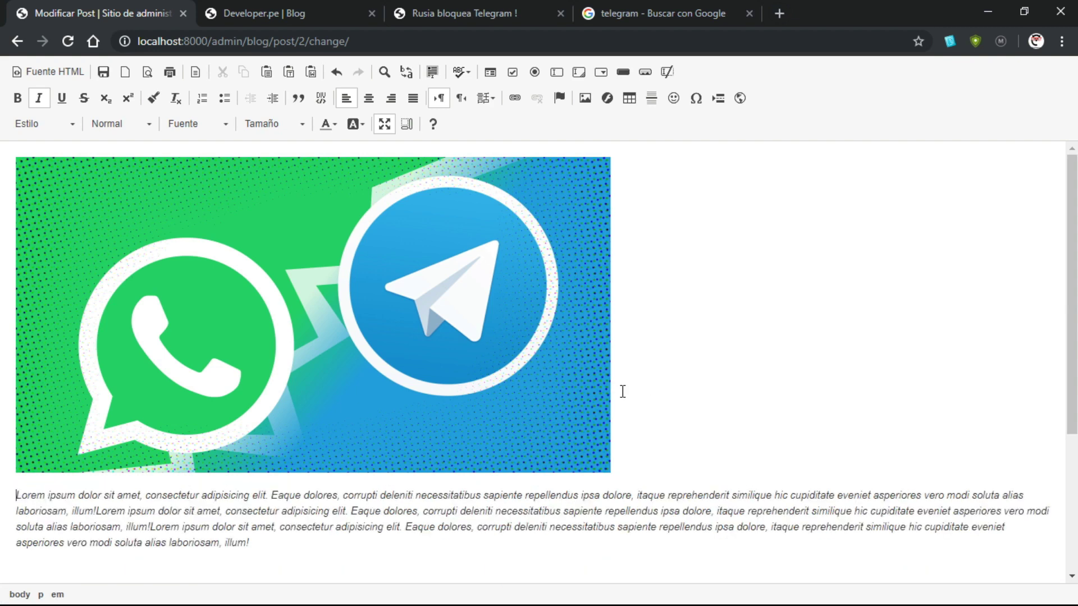
pyautogui.press('Return')
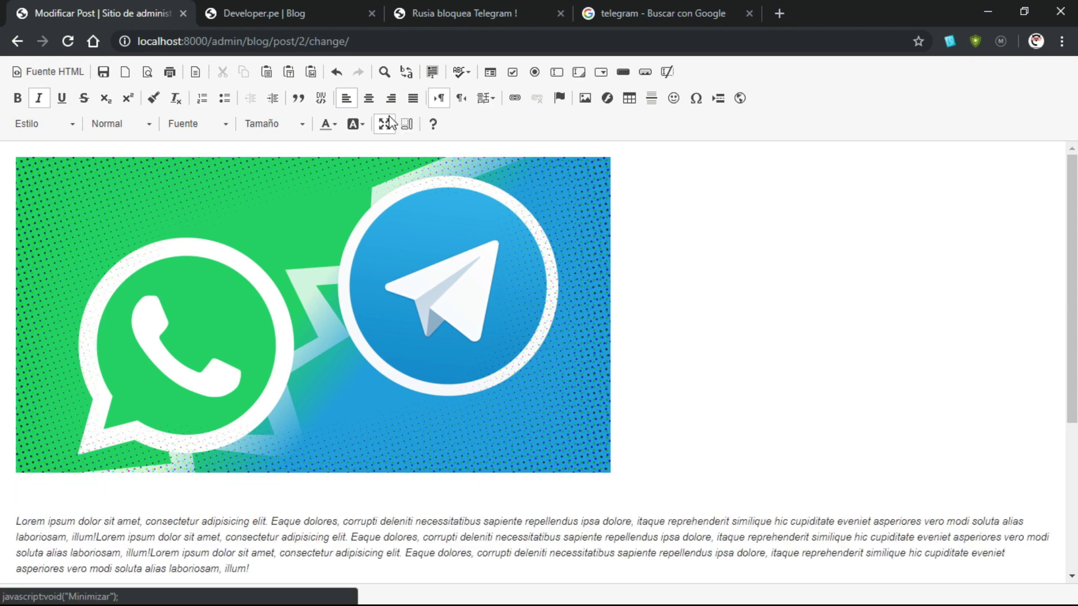
pyautogui.click(384, 124)
pyautogui.scroll(-10, 675, 355)
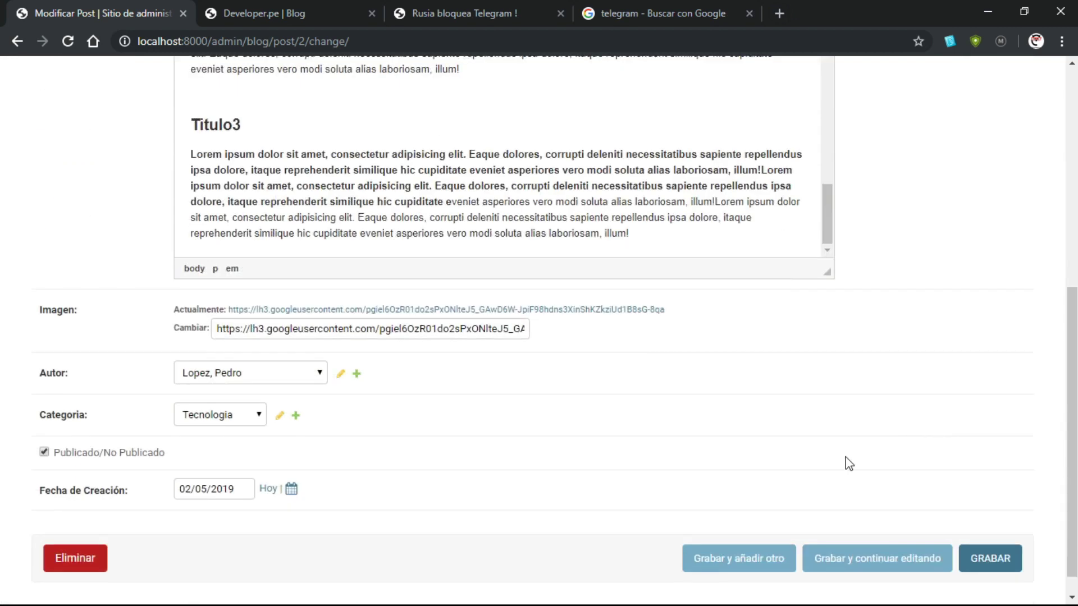
pyautogui.click(990, 559)
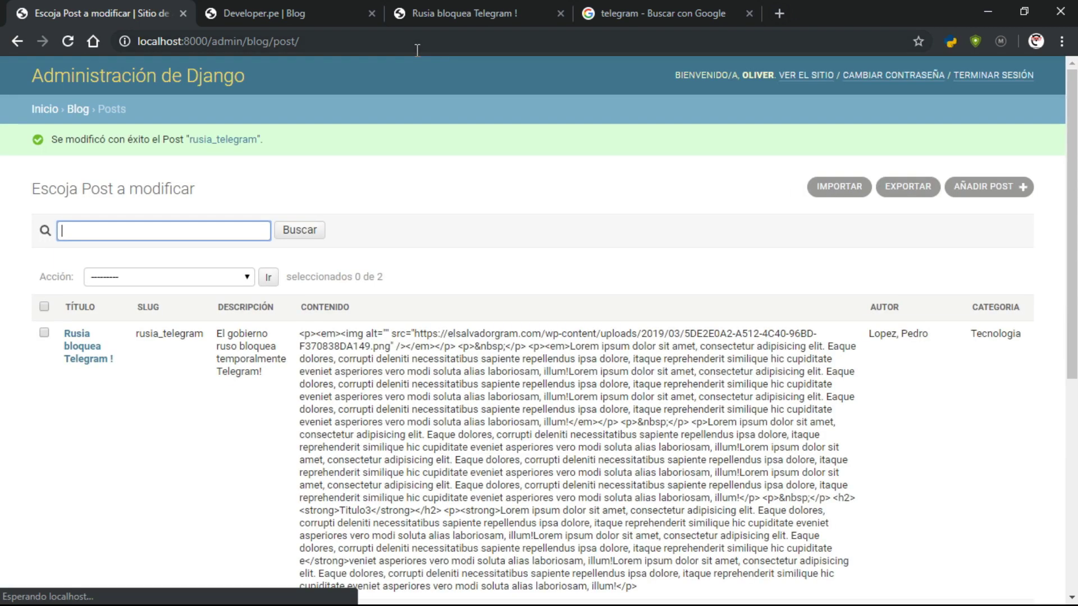